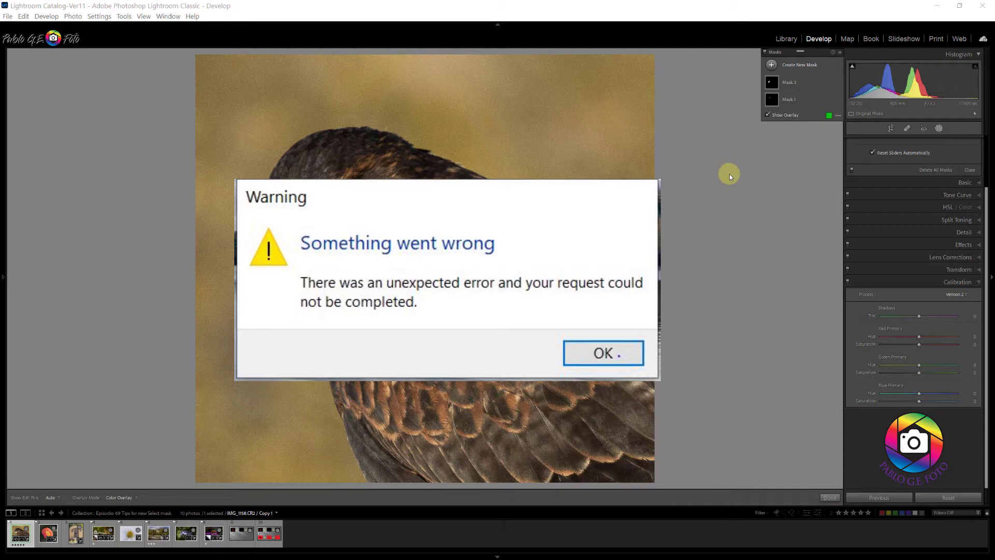
Show the overlay for the hawk's eye and beak masks and check which new mask types are available
key(Return)
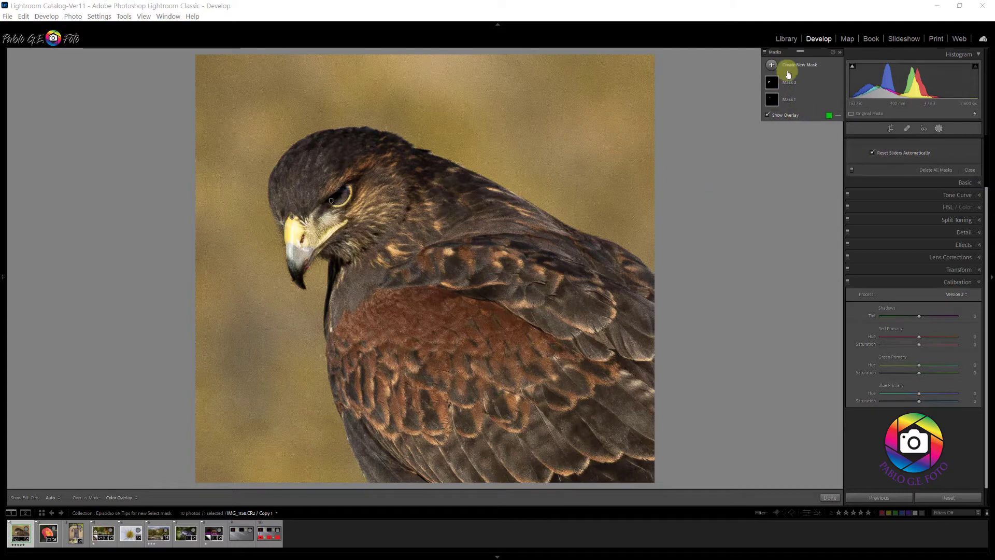
click(793, 99)
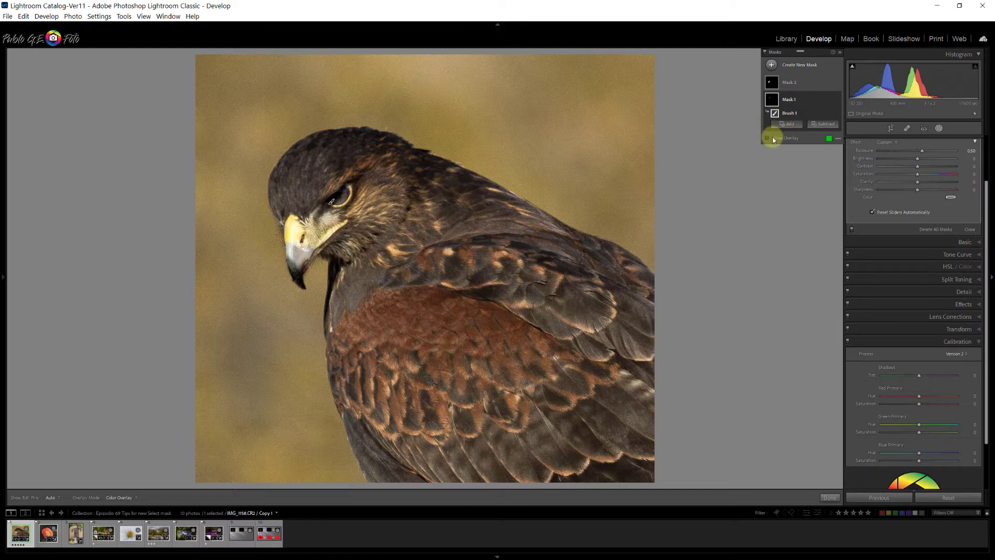
click(773, 138)
click(792, 81)
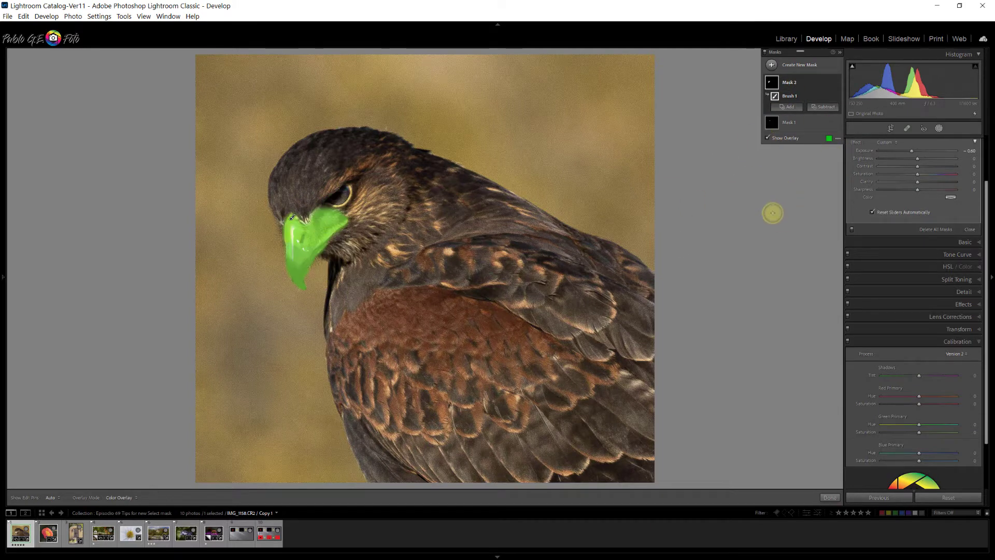
click(772, 65)
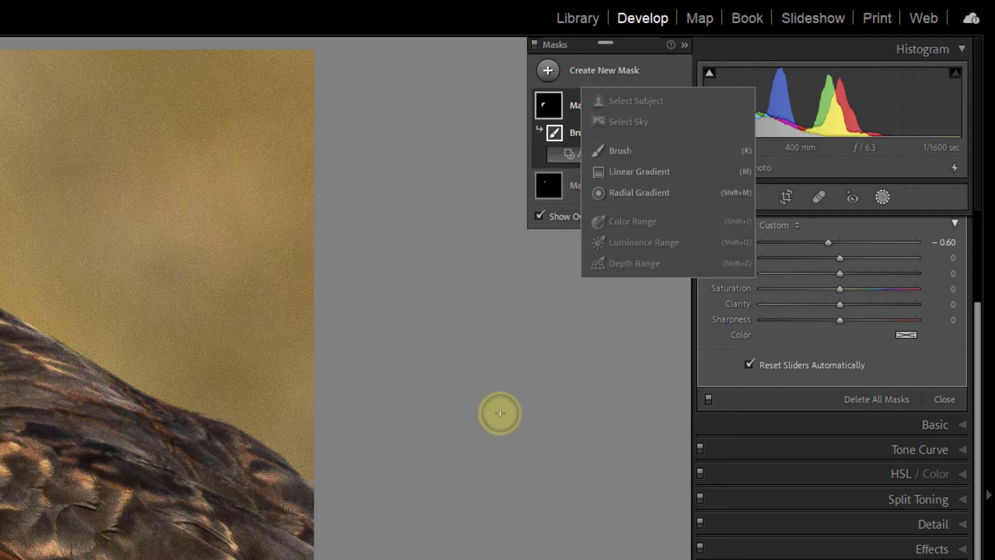
click(650, 19)
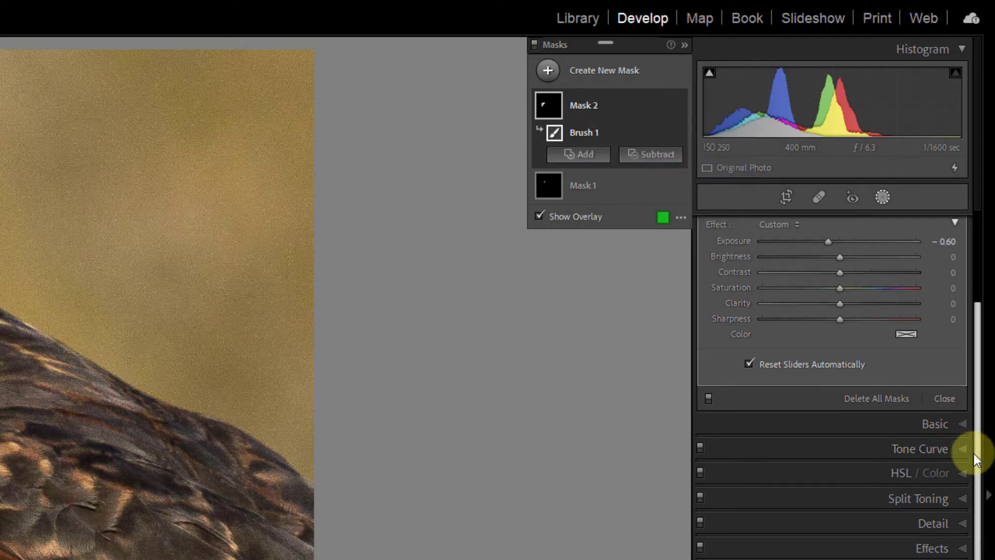
Switch the hawk photo's calibration process to Version 5 (Current) and create a new mask with Select Subject
scroll(977, 460, down, 10)
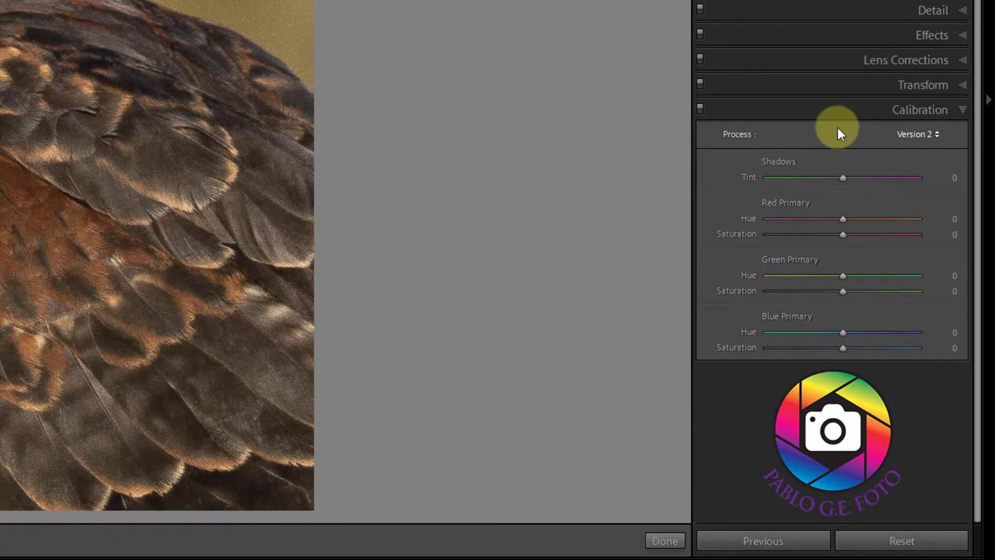
click(937, 135)
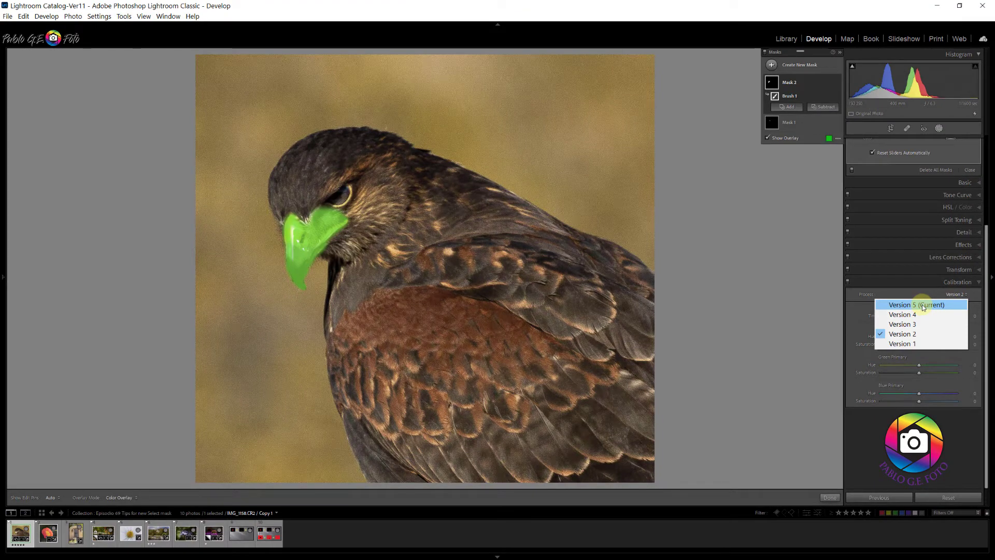
click(922, 306)
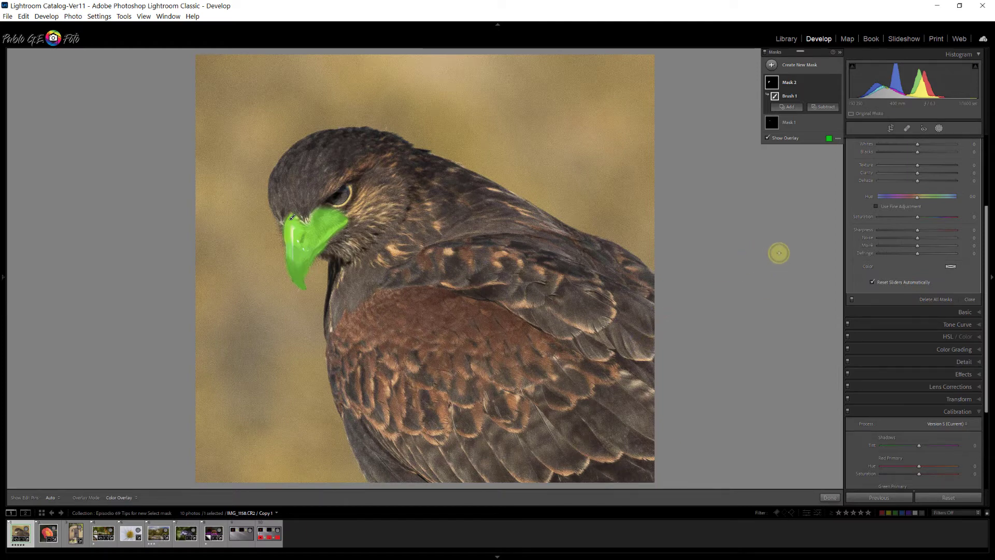
click(772, 65)
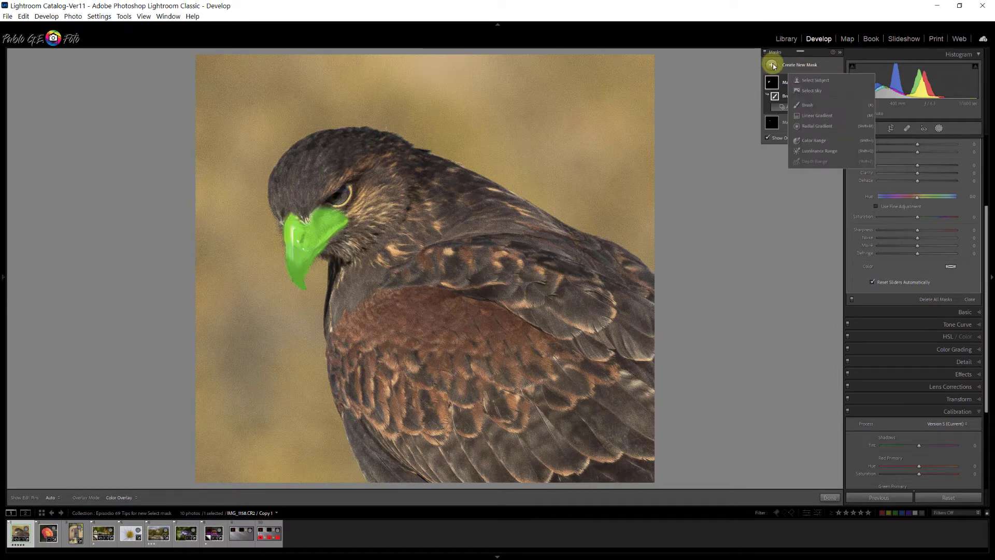
click(815, 81)
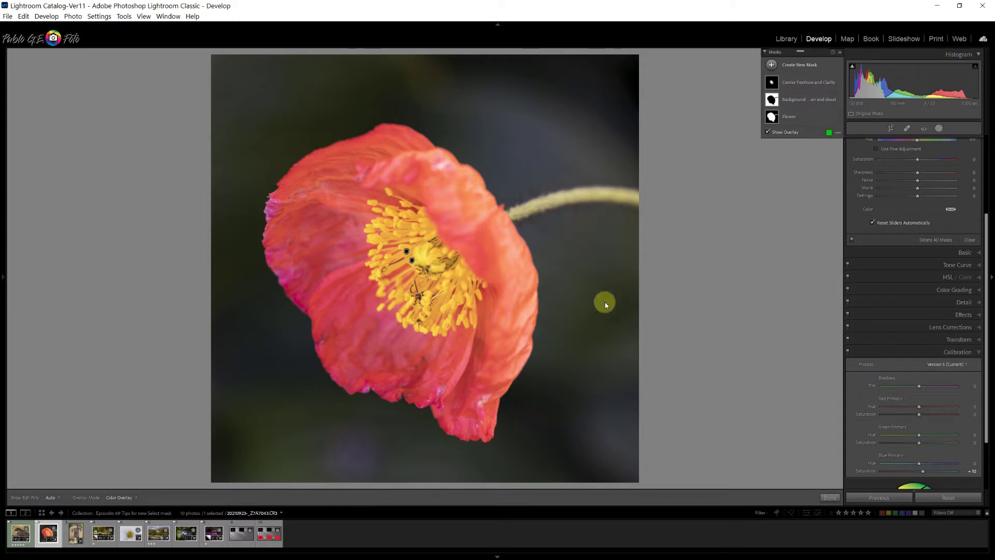
Add a new brush mask over the dark background above the poppy and set its exposure to about -0.34
mouse_move(413, 263)
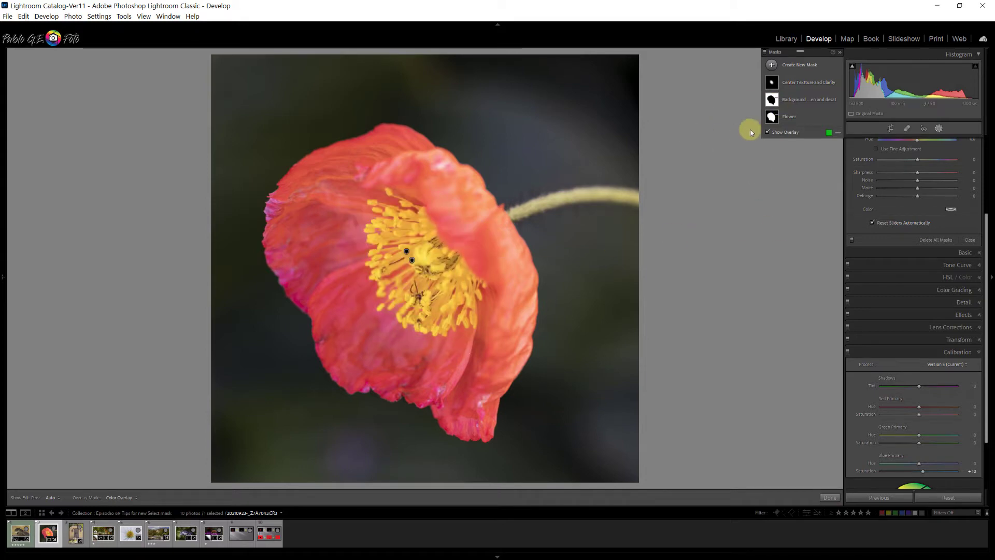
click(773, 65)
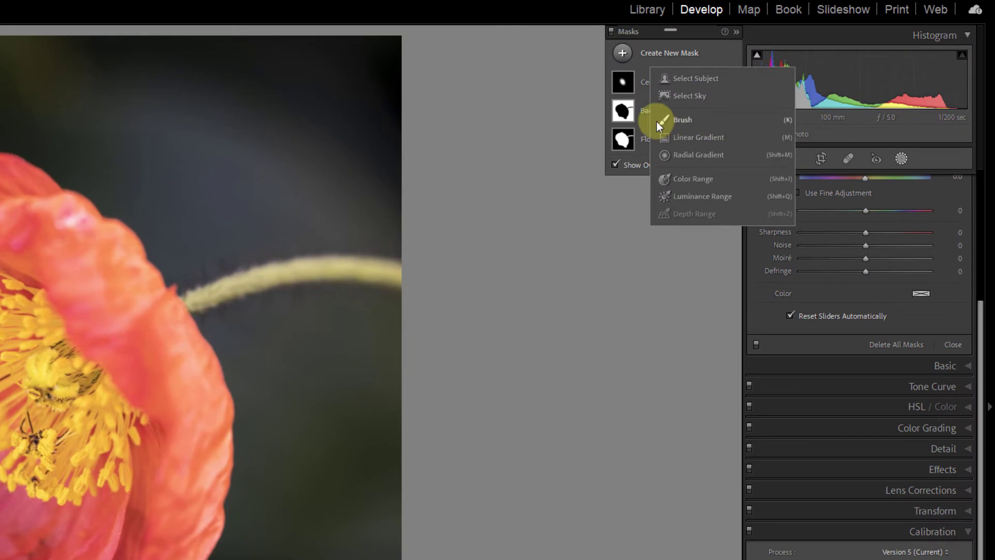
click(669, 120)
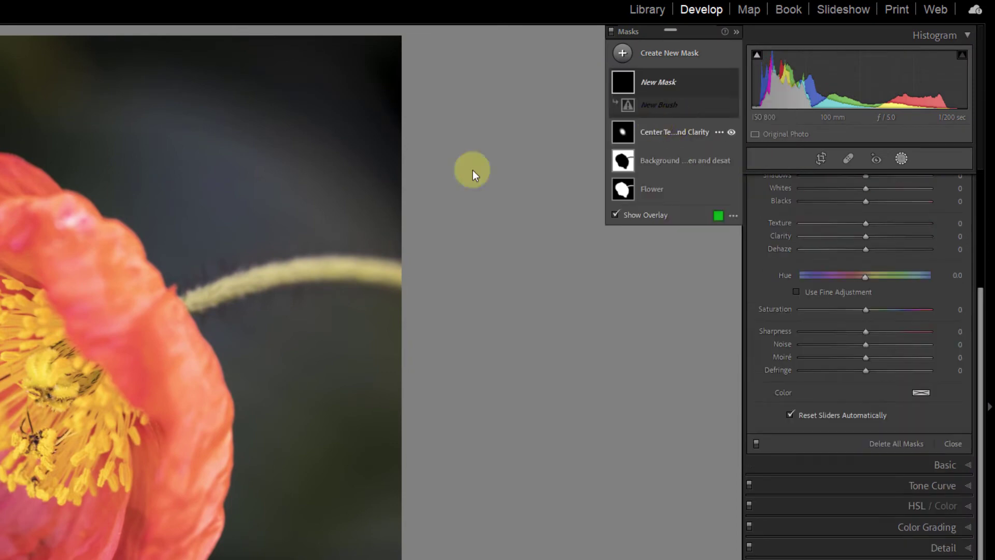
mouse_move(394, 156)
mouse_down()
mouse_move(392, 77)
mouse_move(1, 63)
mouse_move(310, 164)
mouse_move(311, 204)
mouse_move(133, 60)
mouse_move(90, 41)
mouse_up()
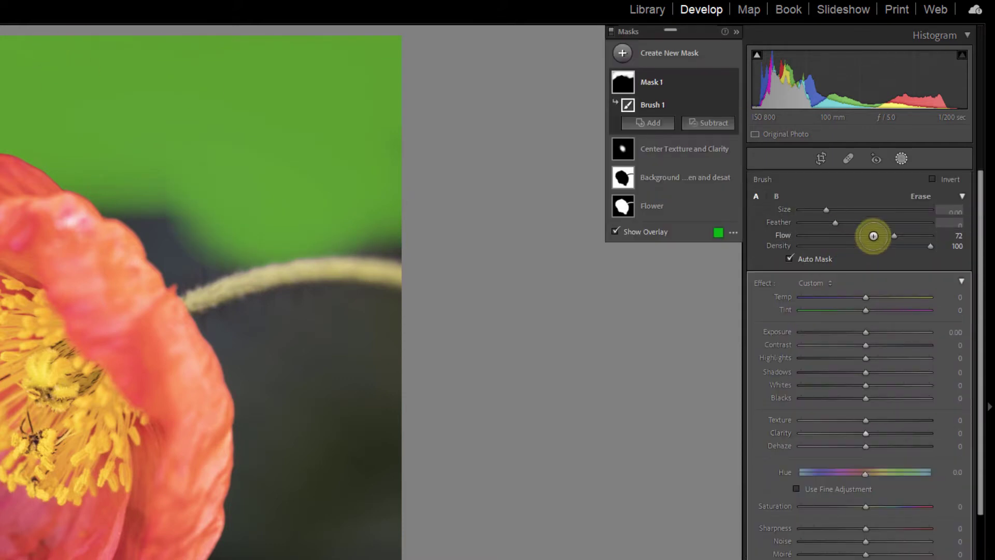
drag(862, 333, 859, 333)
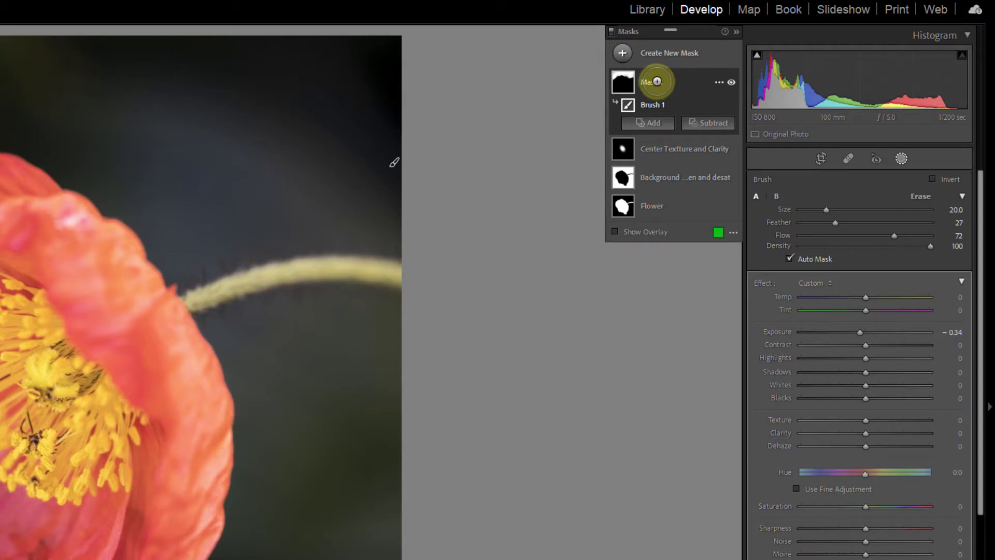
Rename the new brush mask as "Darken top of photo"
double_click(657, 81)
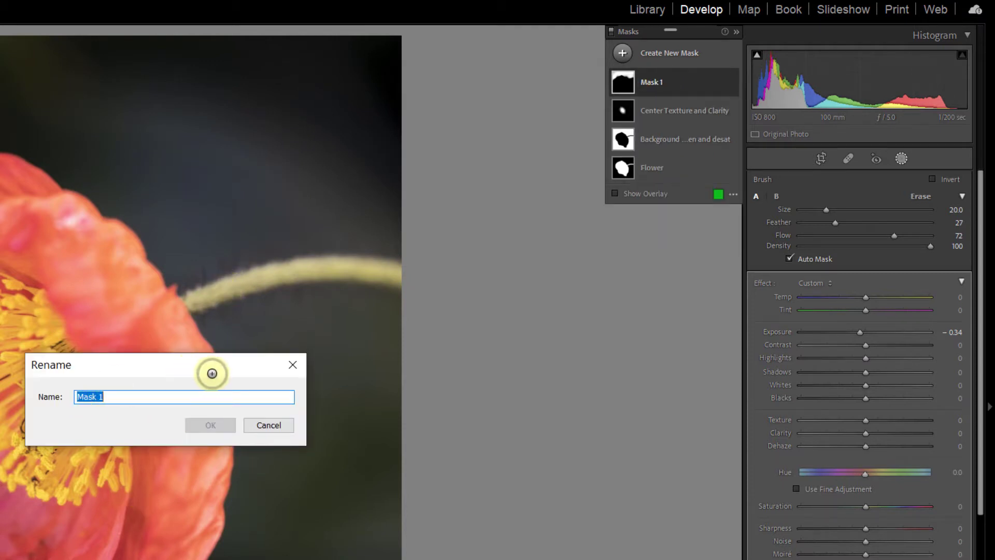
text(Darken)
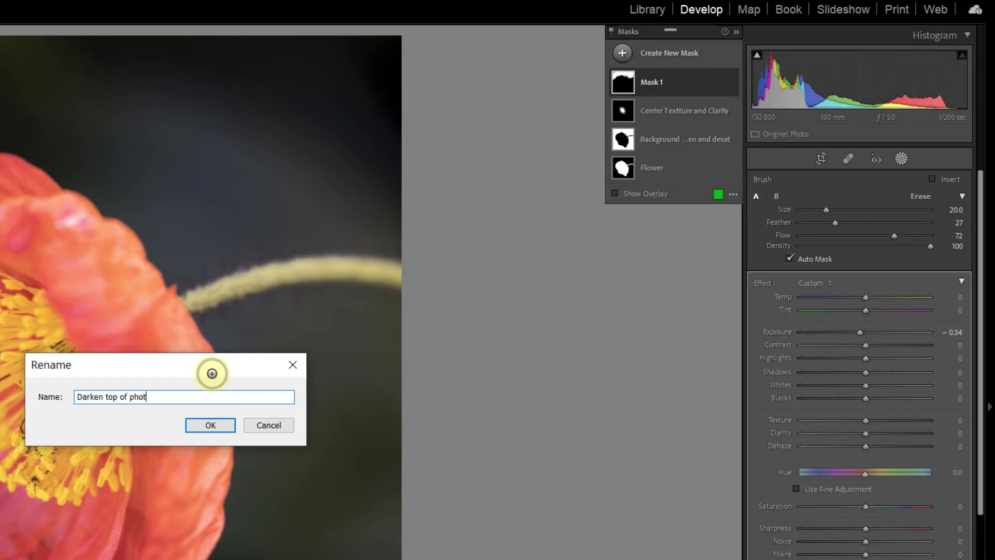
text( top of photo)
click(212, 425)
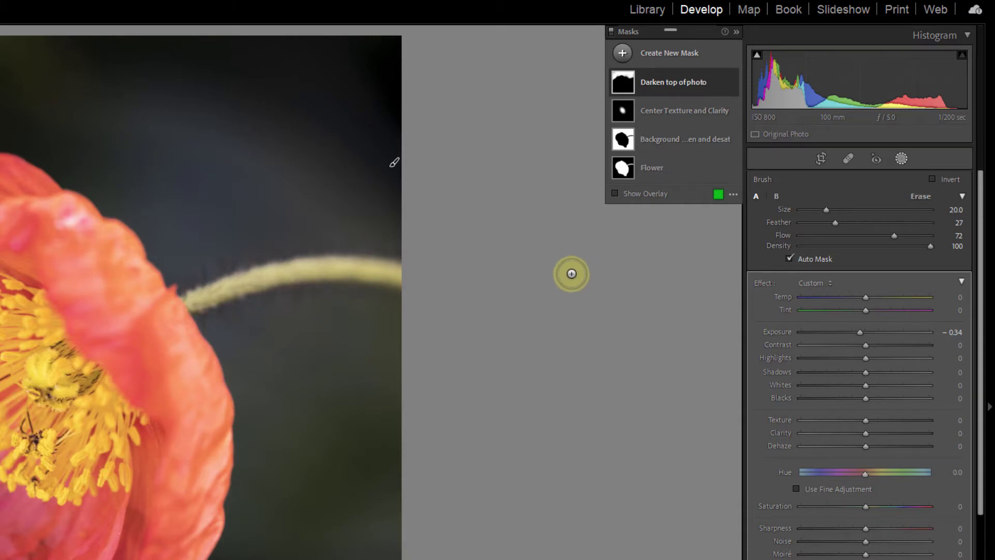
click(649, 81)
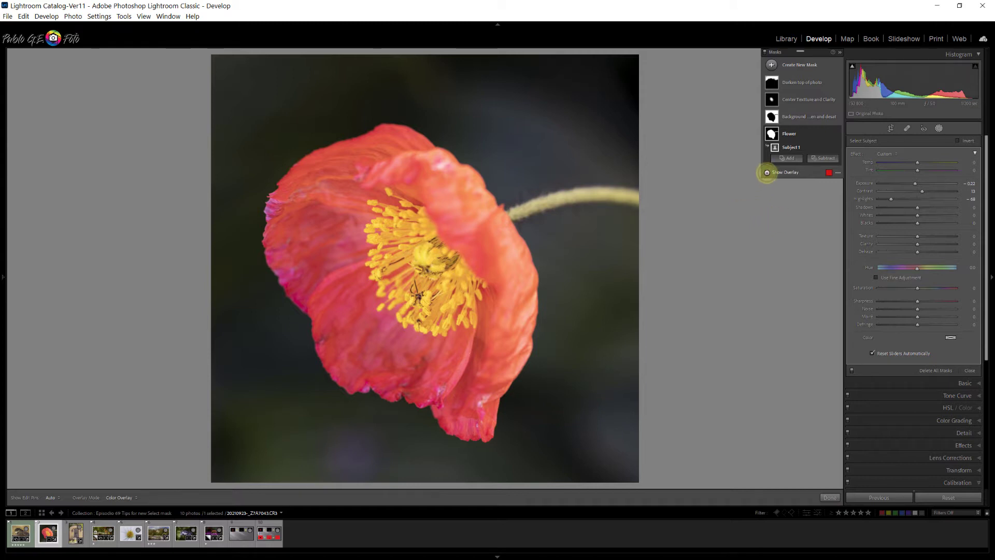
Show the Flower mask's overlay, try green, blue and other overlay colors, settle on yellow-orange and adjust the opacity
click(767, 172)
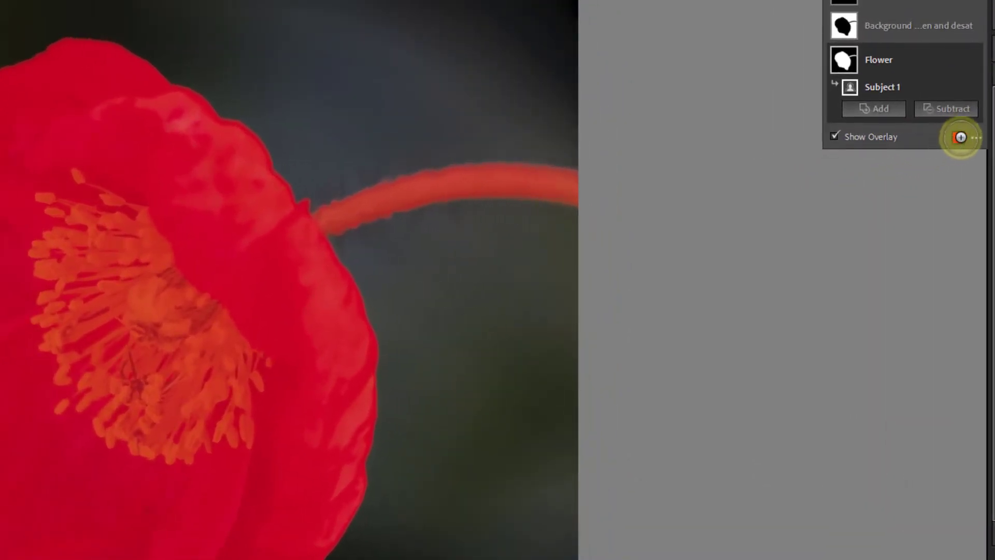
click(956, 138)
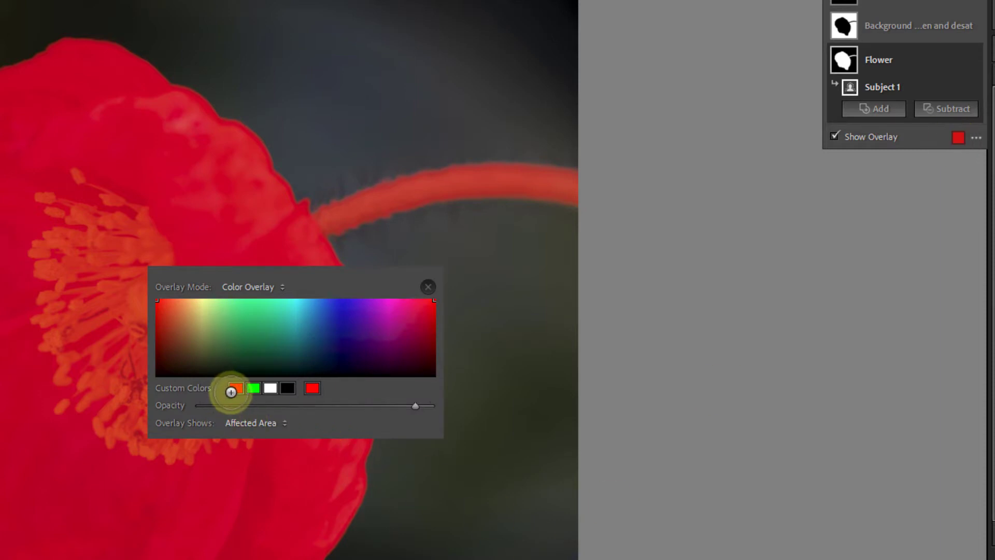
click(253, 388)
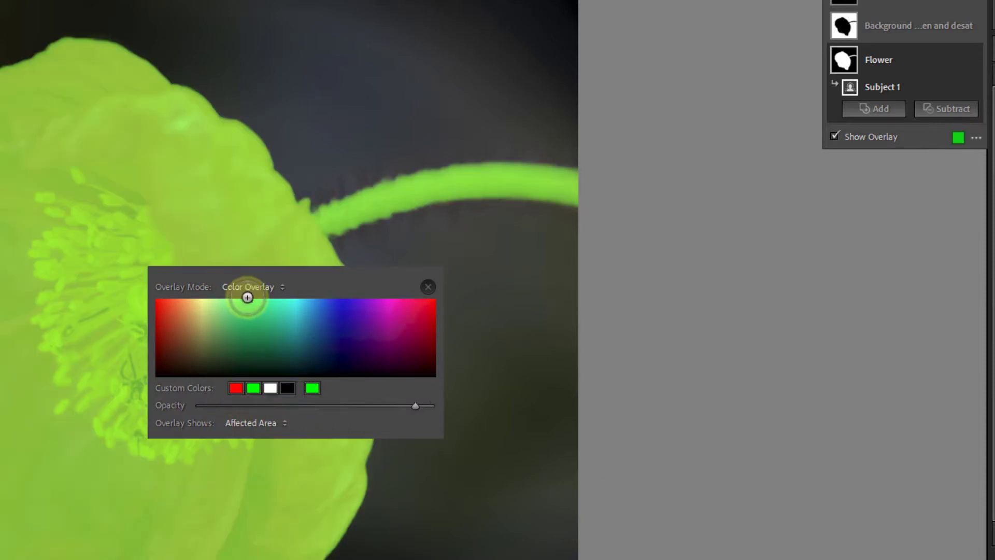
click(318, 307)
click(355, 311)
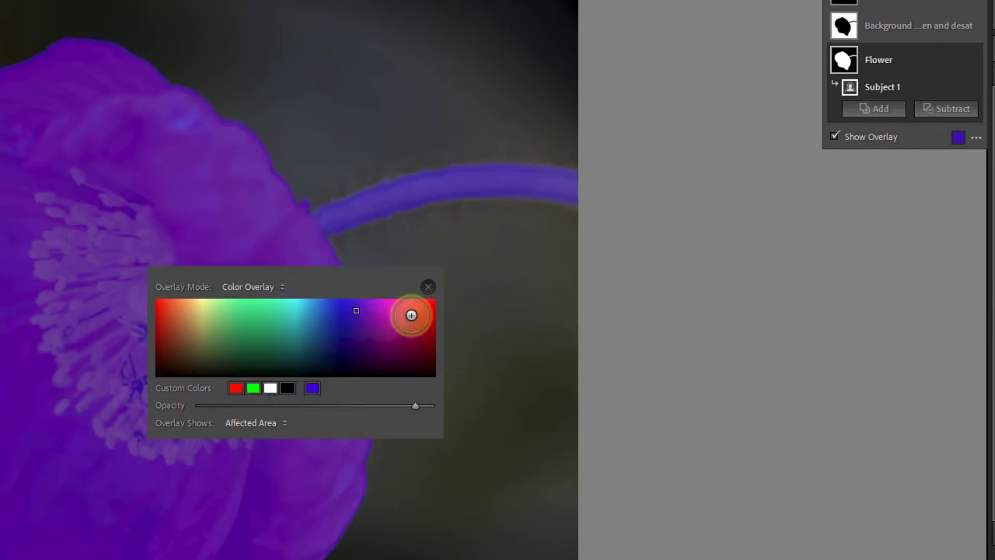
drag(411, 316, 183, 299)
click(191, 309)
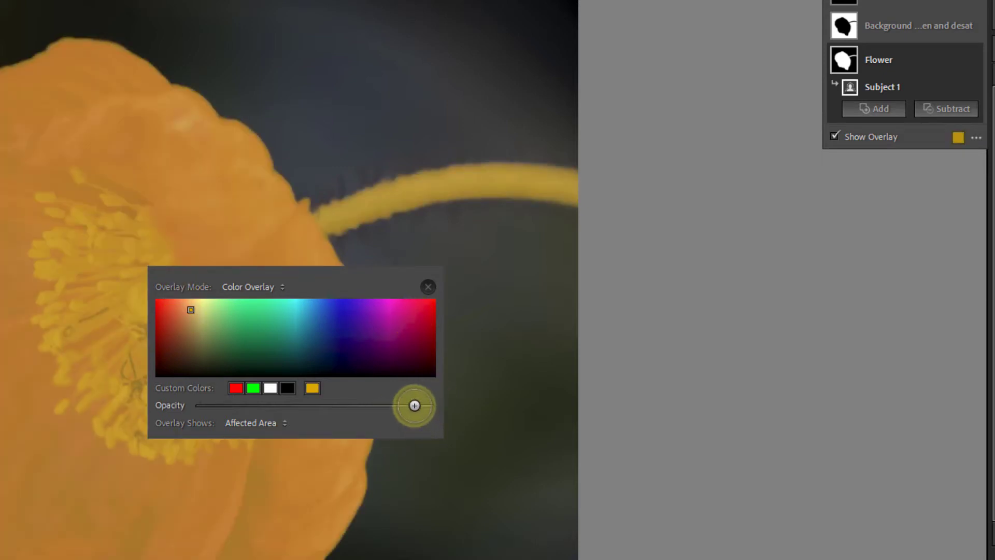
mouse_move(415, 405)
mouse_down()
mouse_move(311, 405)
mouse_move(410, 405)
mouse_up()
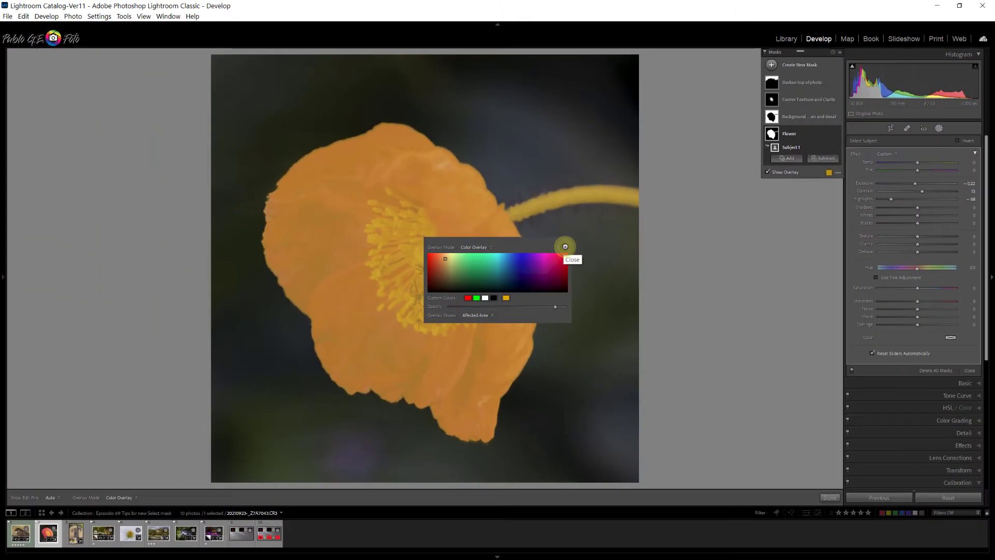
click(565, 247)
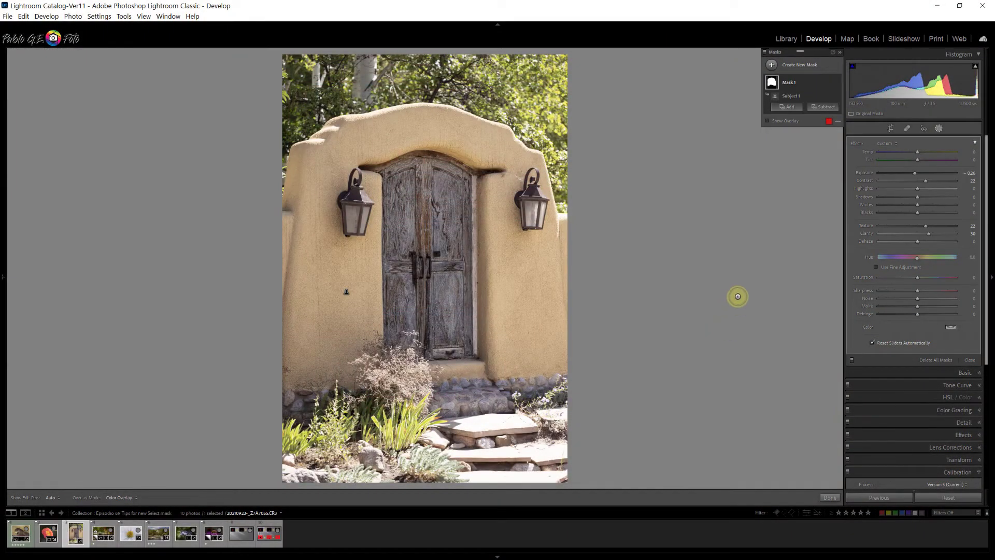
Show the overlay of the adobe doorway's subject mask and add the unmasked doorstep to it with a brush
click(789, 96)
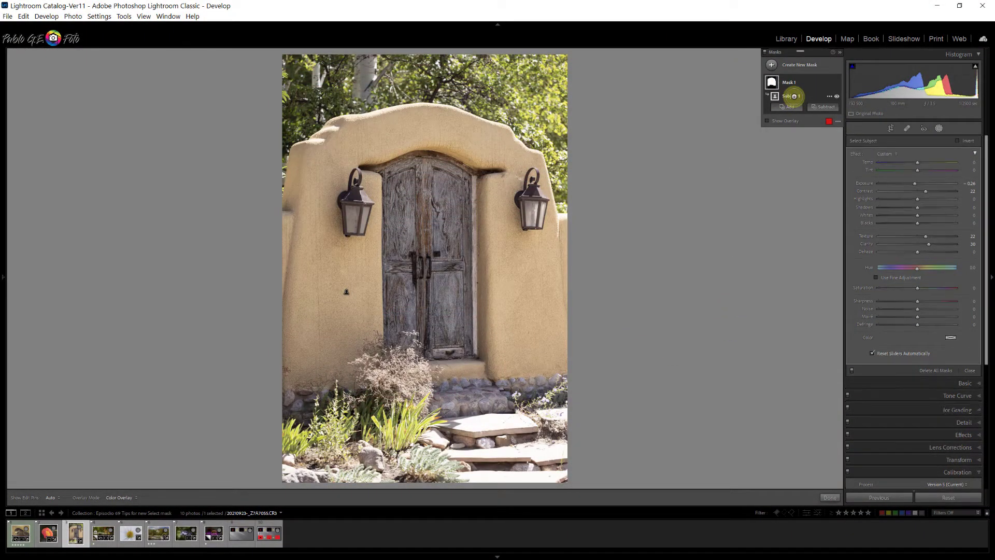
click(765, 121)
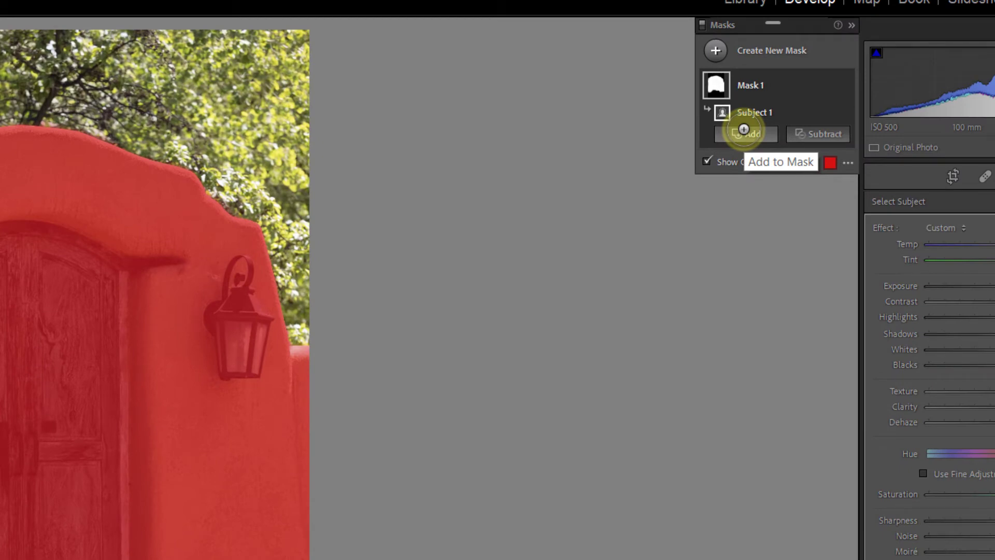
click(744, 130)
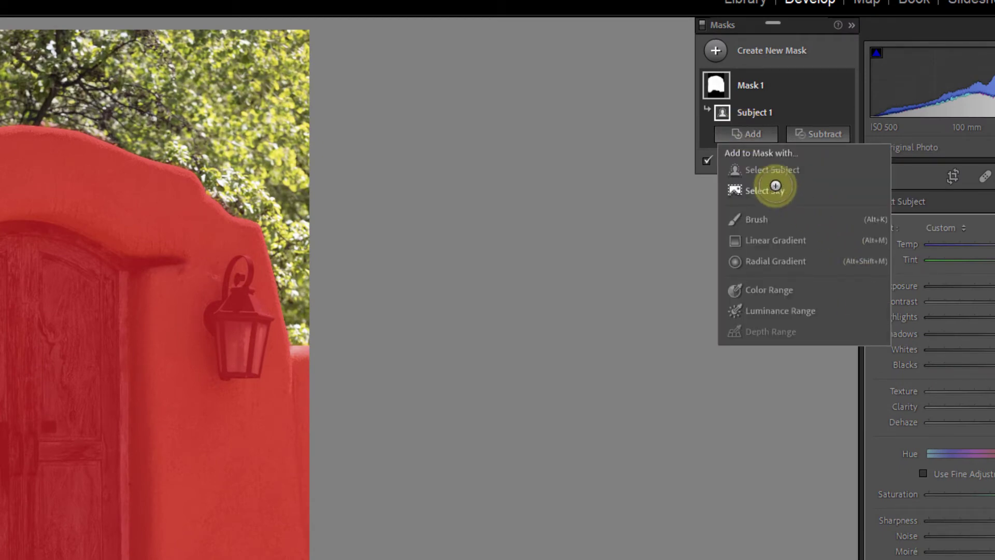
click(757, 219)
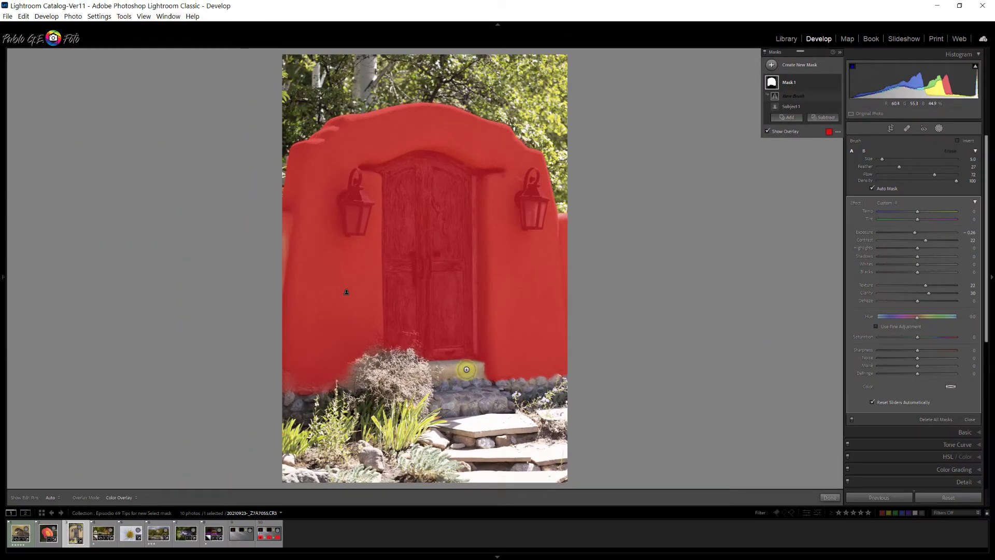
mouse_move(476, 369)
mouse_down()
mouse_move(439, 369)
mouse_move(484, 368)
mouse_move(436, 373)
mouse_move(485, 366)
mouse_up()
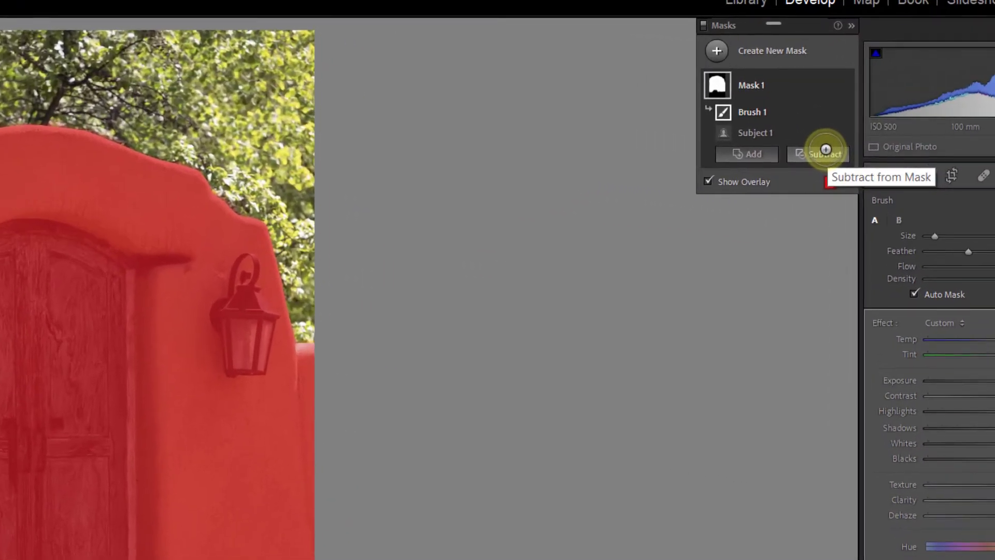
Subtract both wall lanterns from the doorway mask with a brush and adjust the mask's exposure and clarity
click(827, 115)
click(832, 239)
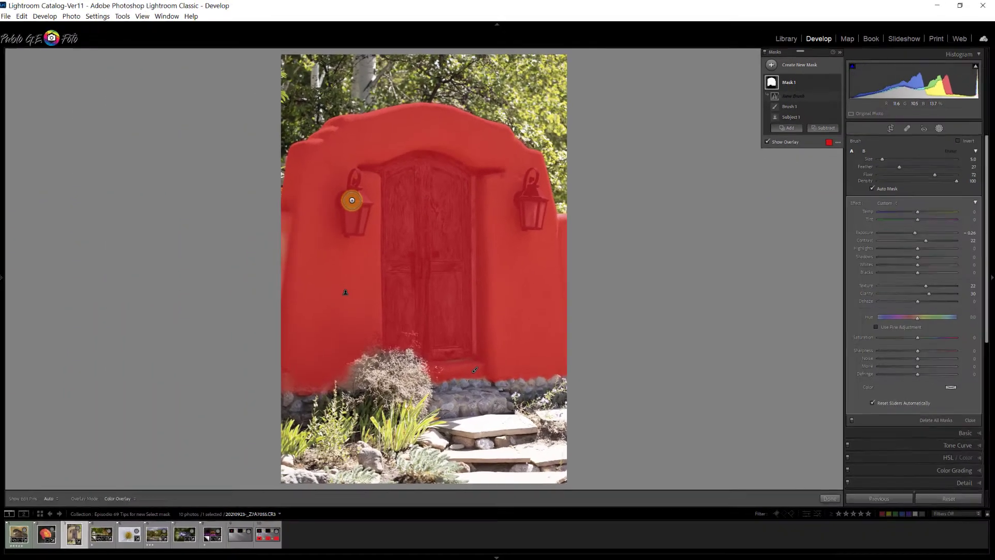
mouse_move(353, 201)
mouse_down()
mouse_move(358, 231)
mouse_move(355, 194)
mouse_move(366, 201)
mouse_move(362, 222)
mouse_move(361, 174)
mouse_move(346, 197)
mouse_up()
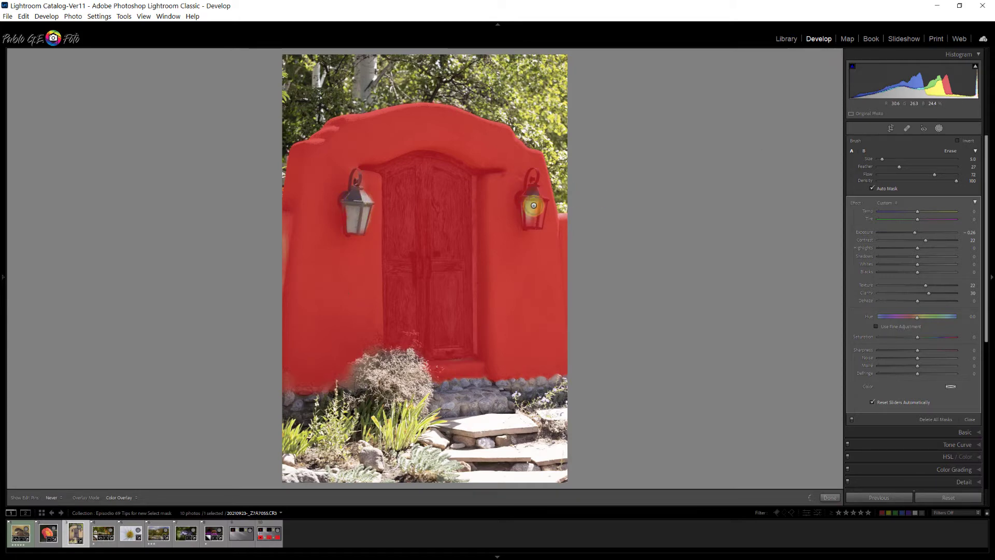
mouse_move(537, 198)
mouse_down()
mouse_move(533, 170)
mouse_move(535, 214)
mouse_up()
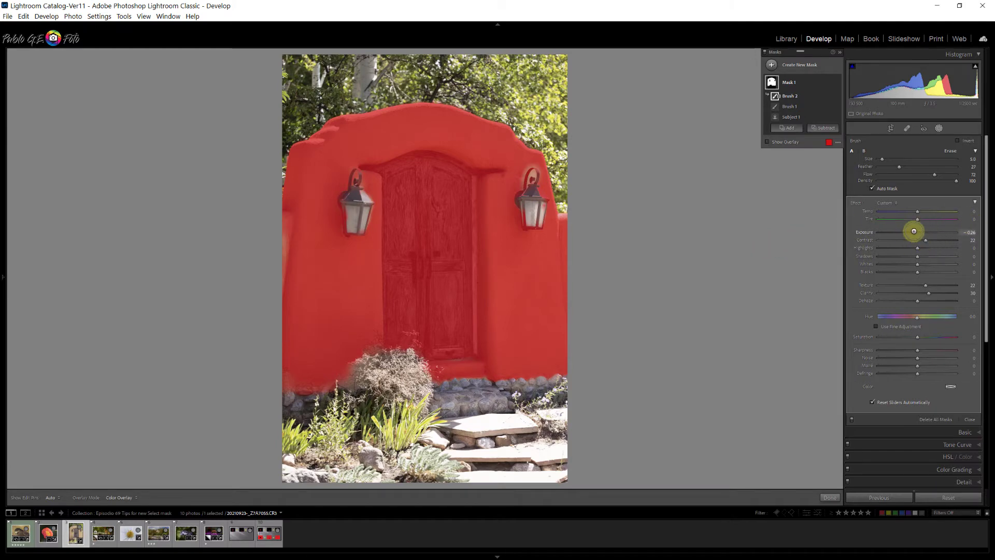
drag(914, 231, 936, 238)
drag(929, 293, 933, 285)
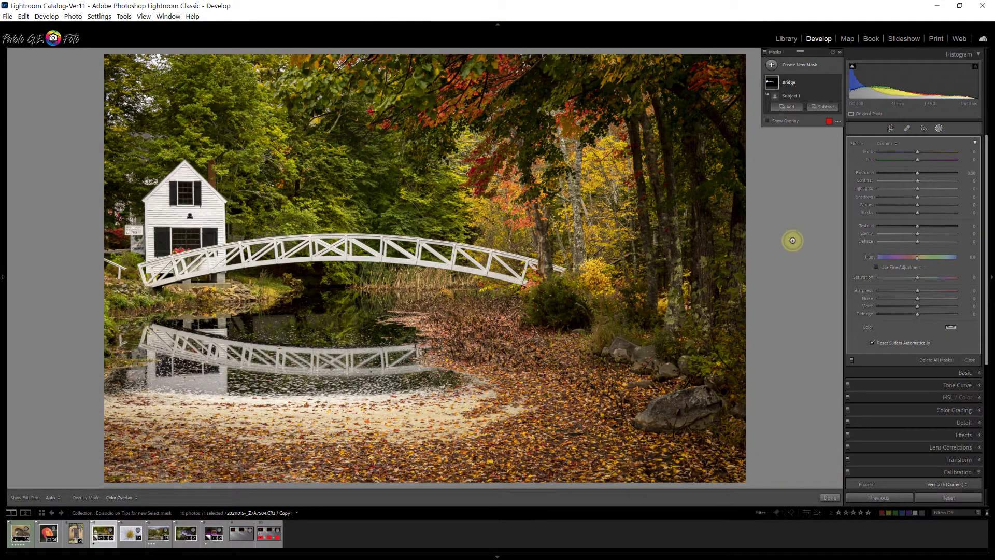
Show the Bridge mask's subject overlay and use an auto-masking brush to subtract the foliage within the railing section nearest the tree trunk
click(786, 95)
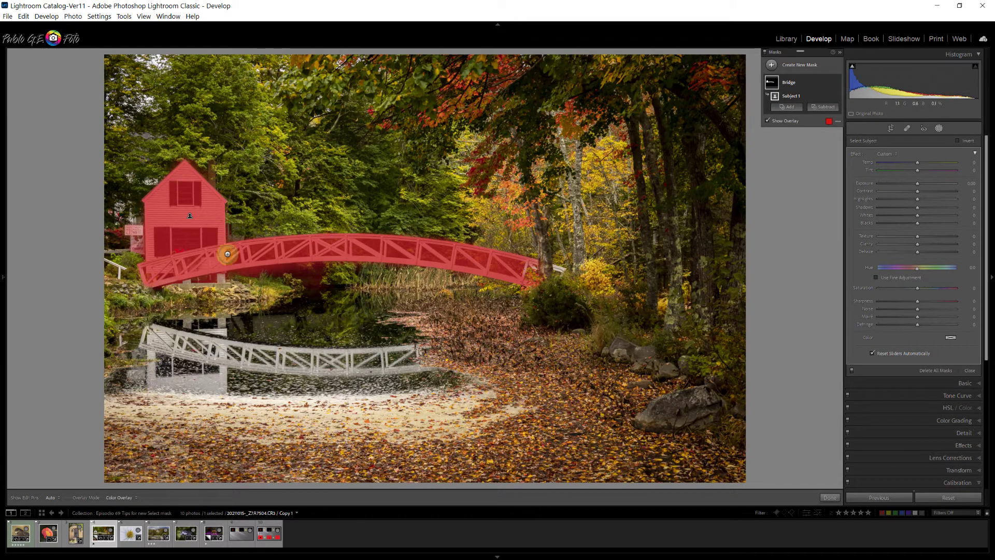
click(439, 255)
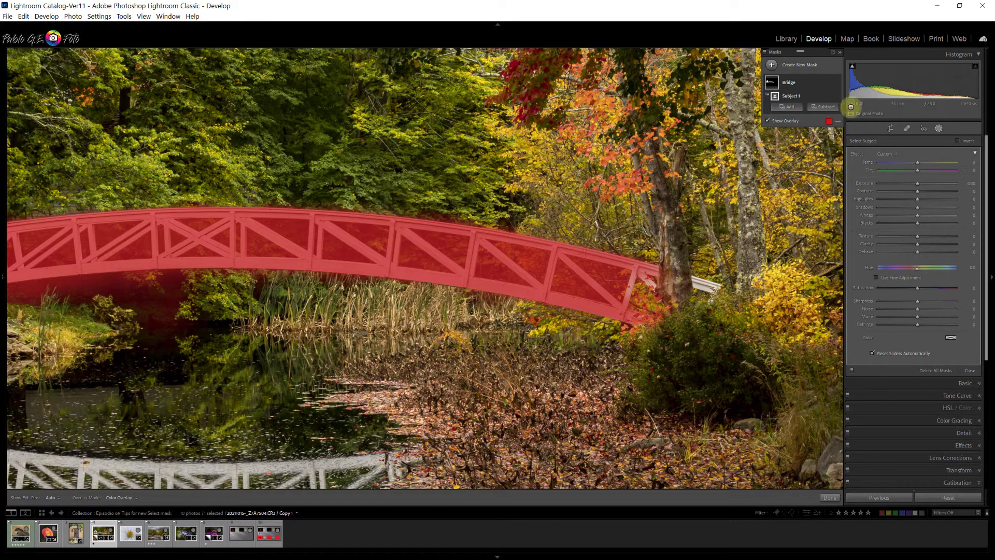
click(815, 105)
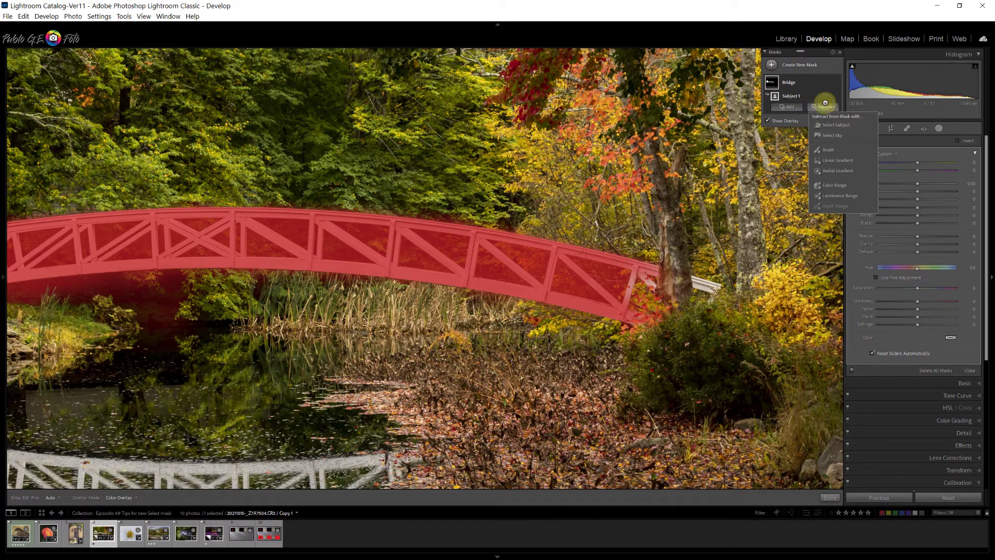
click(825, 150)
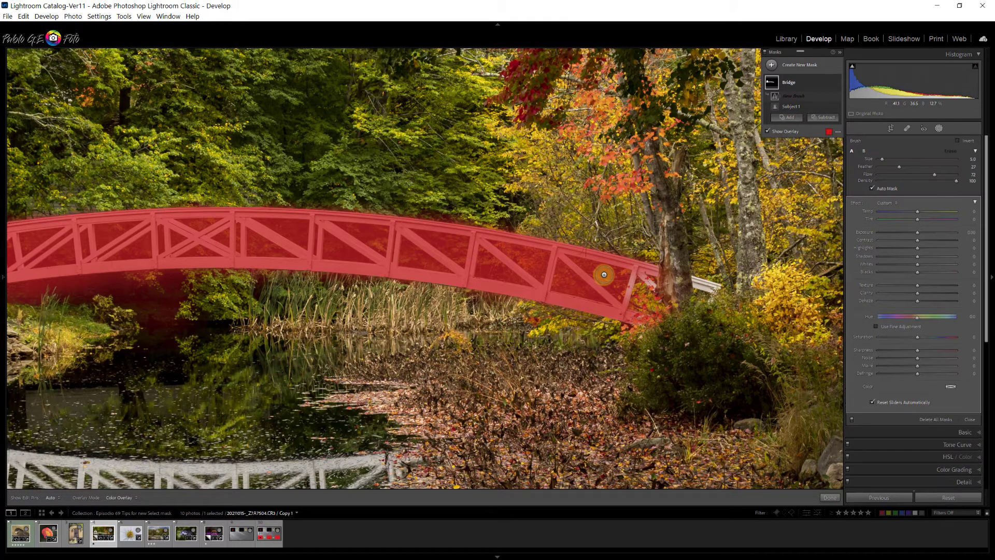
key(h)
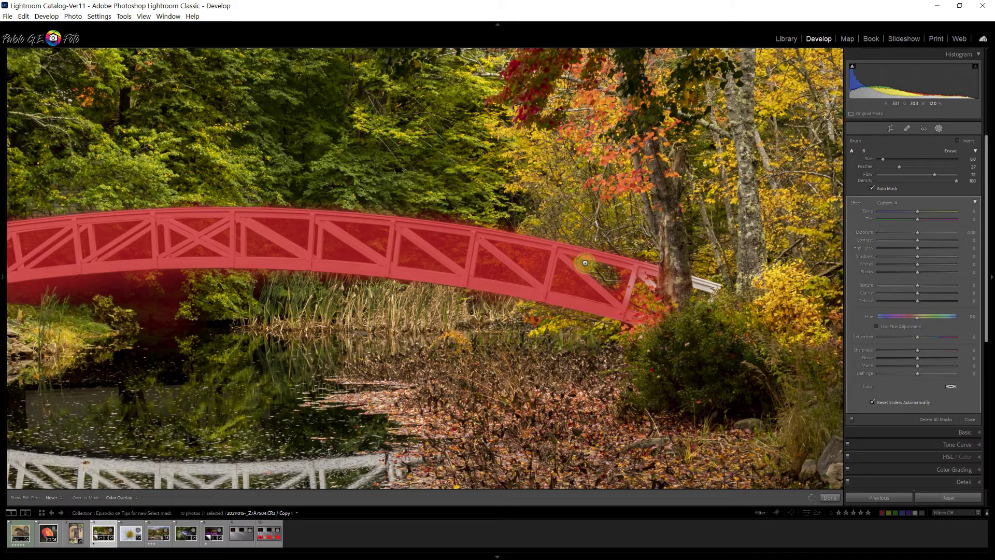
key(h)
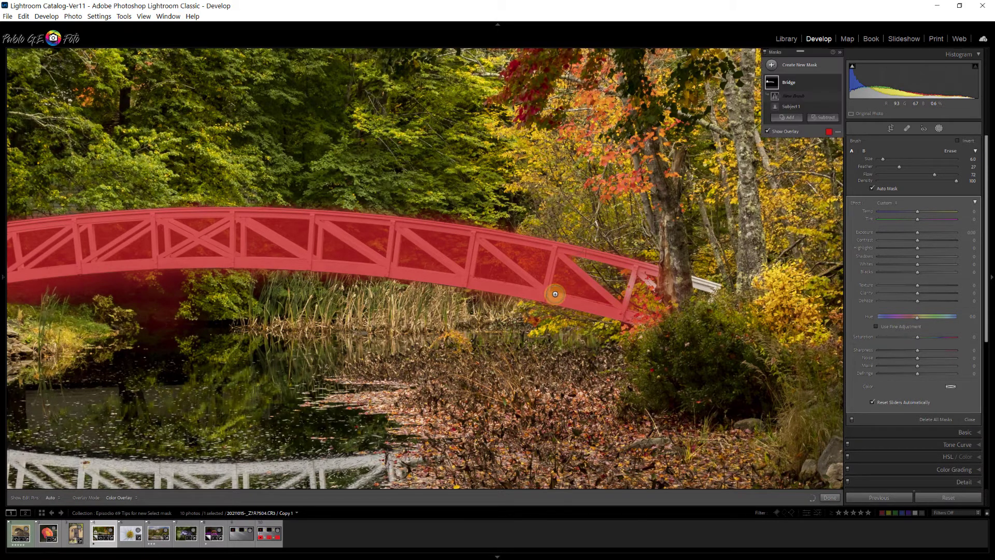
key(h)
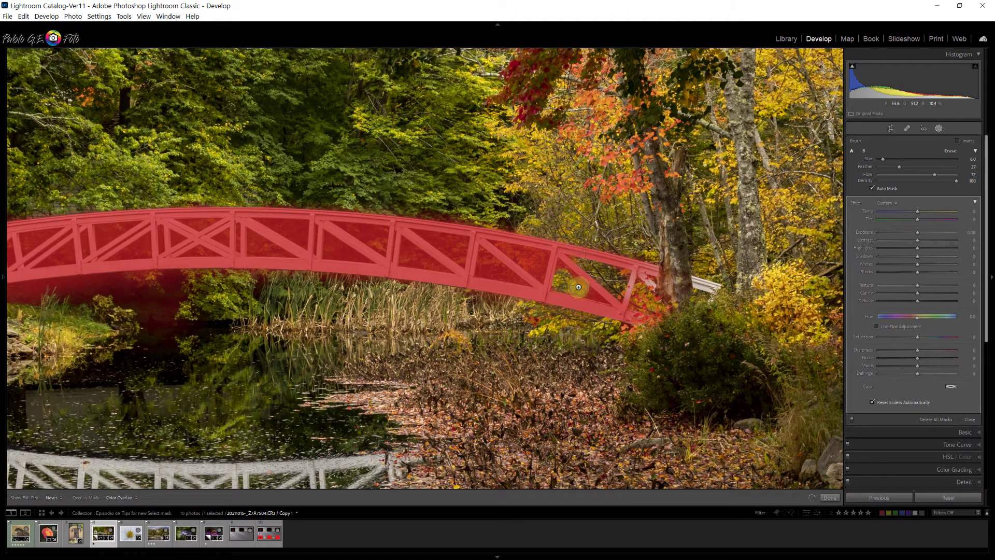
mouse_move(578, 287)
mouse_down()
mouse_move(604, 298)
mouse_move(562, 265)
mouse_move(568, 278)
mouse_up()
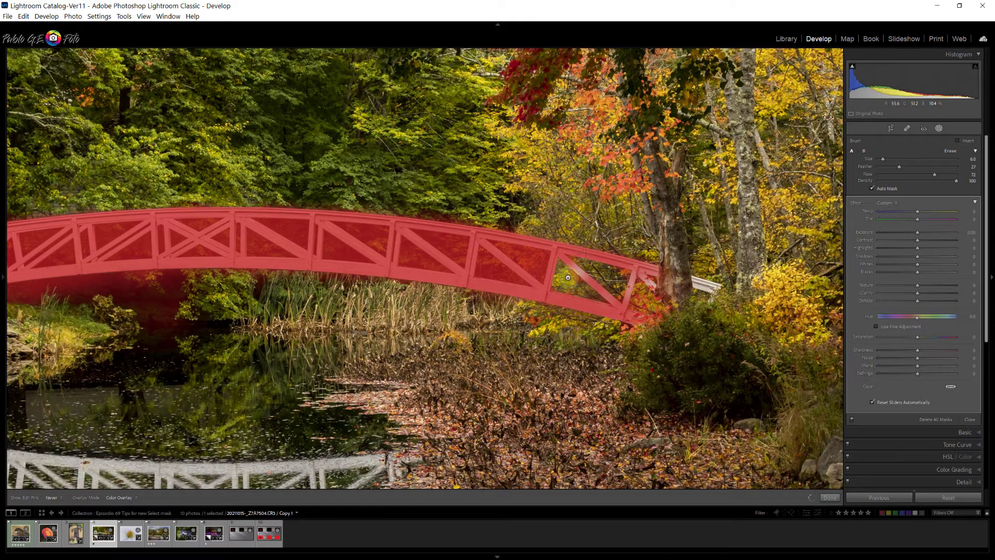
key(h)
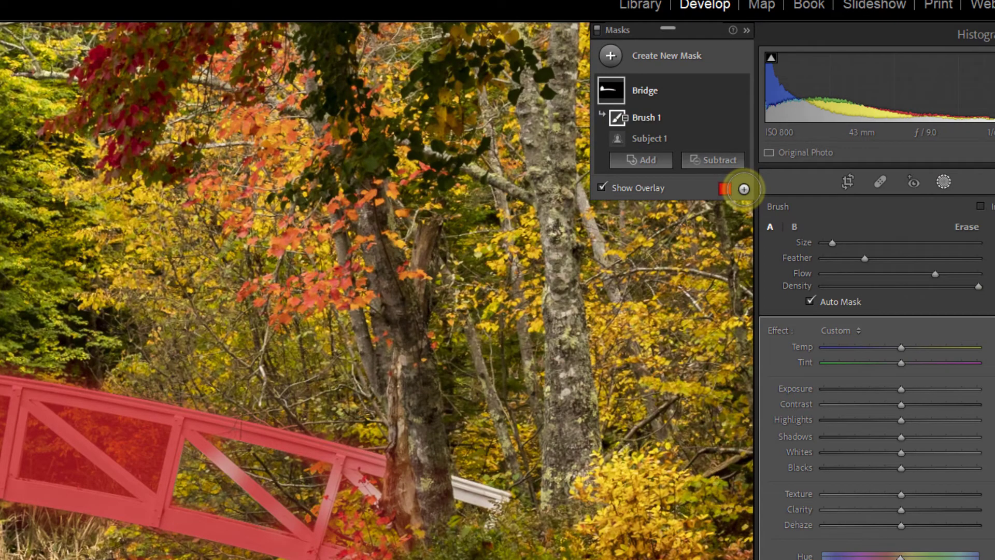
Preview the Bridge mask with the Color Overlay on B&W, Image on B&W and Image on Black overlay modes
click(744, 189)
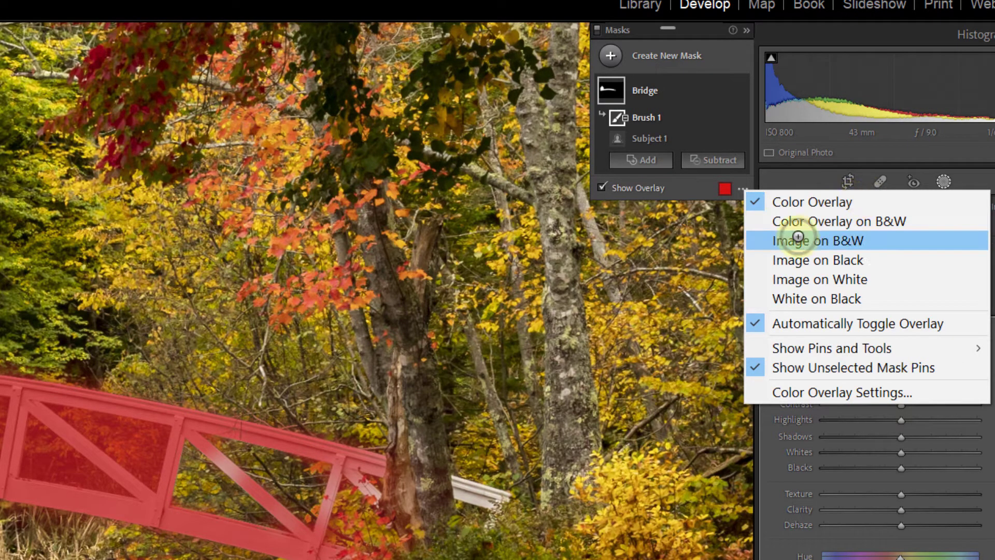
click(802, 221)
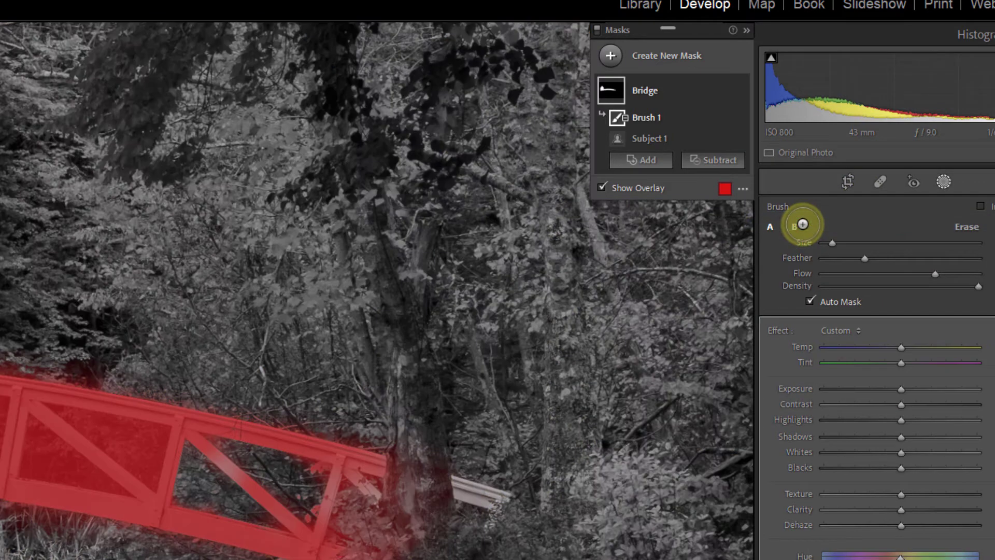
click(743, 188)
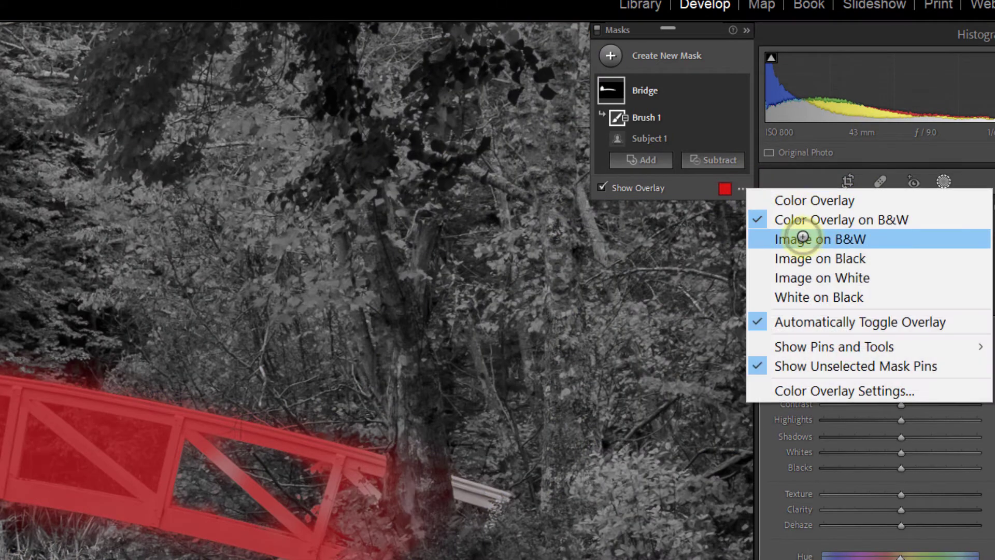
click(802, 238)
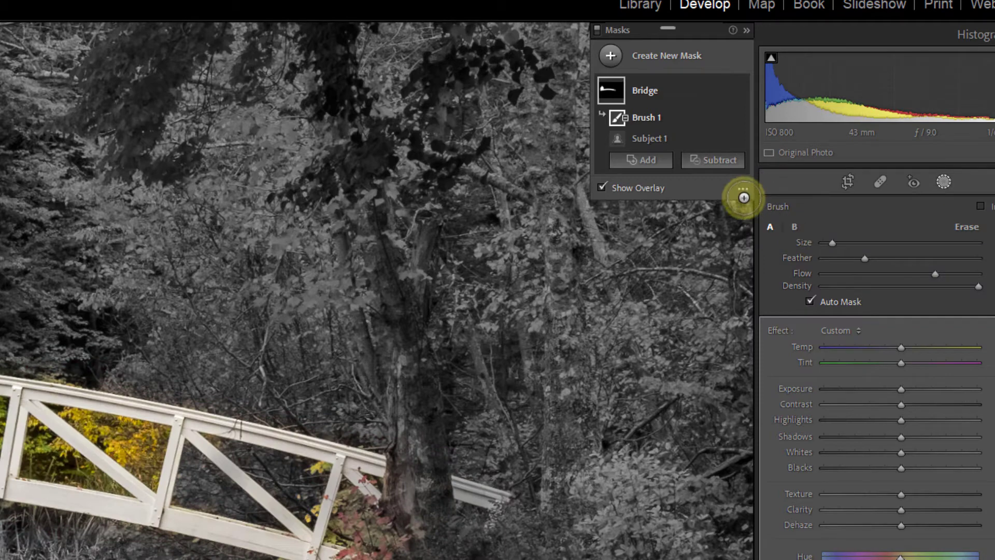
click(743, 190)
click(790, 263)
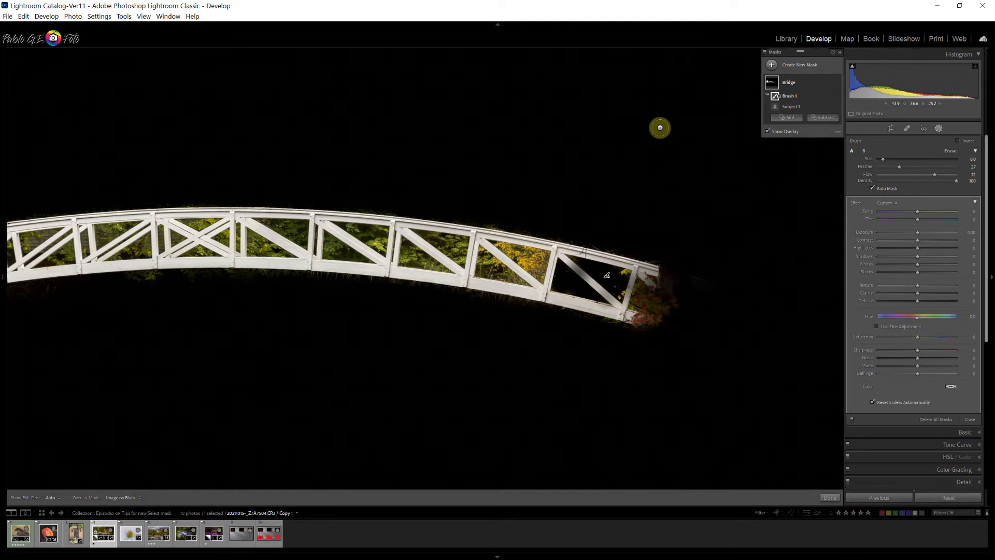
Cycle through all the mask overlay modes repeatedly to compare how each displays the bridge selection
key(alt)
key(alt+o)
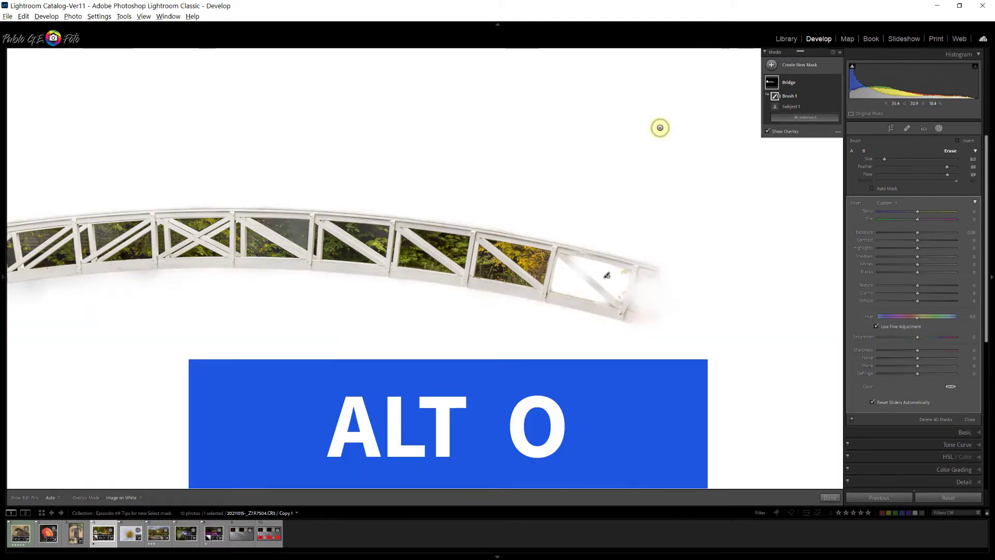
key(alt+o)
key(alt+o)
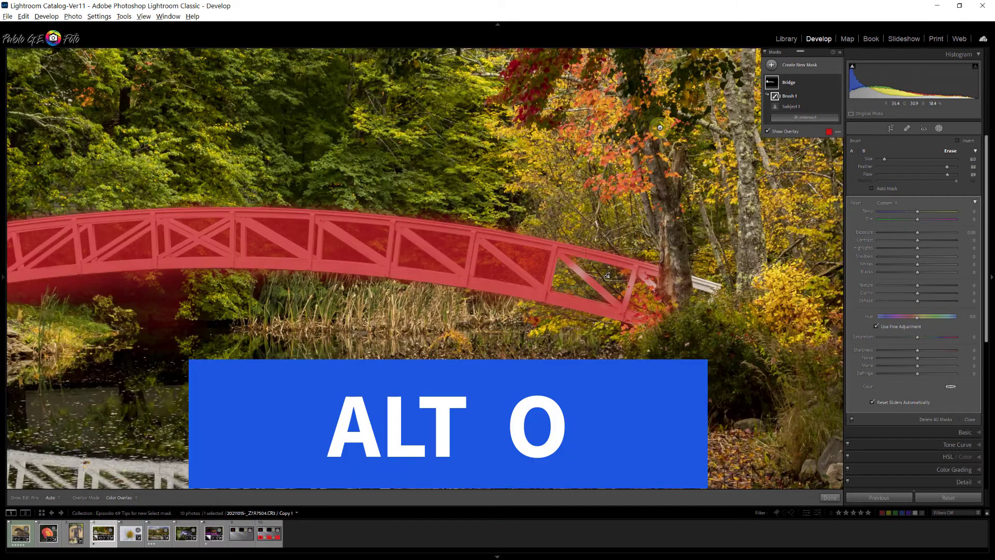
key(alt+o)
key(alt+o)
key(alt+o)
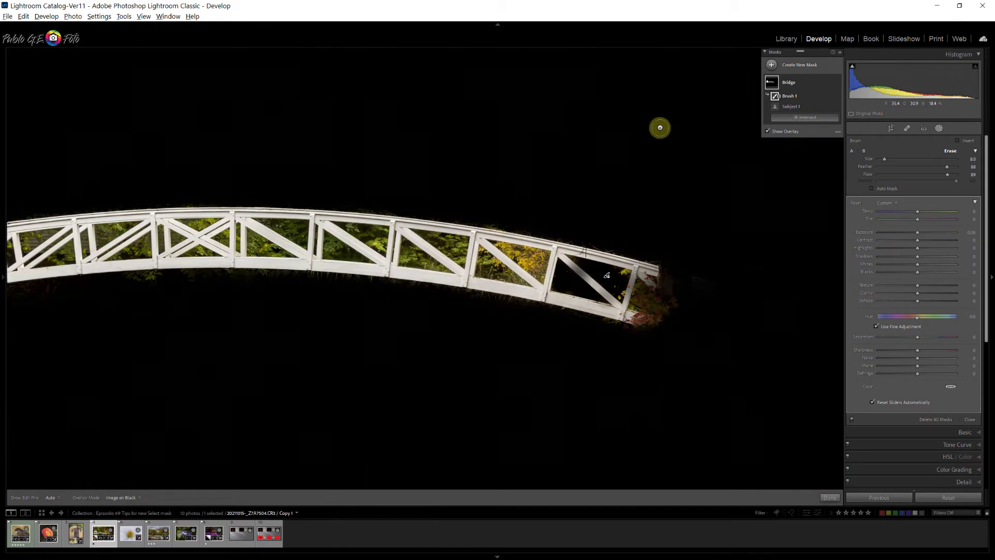
key(alt+o)
key(alt+o)
key(alt+o)
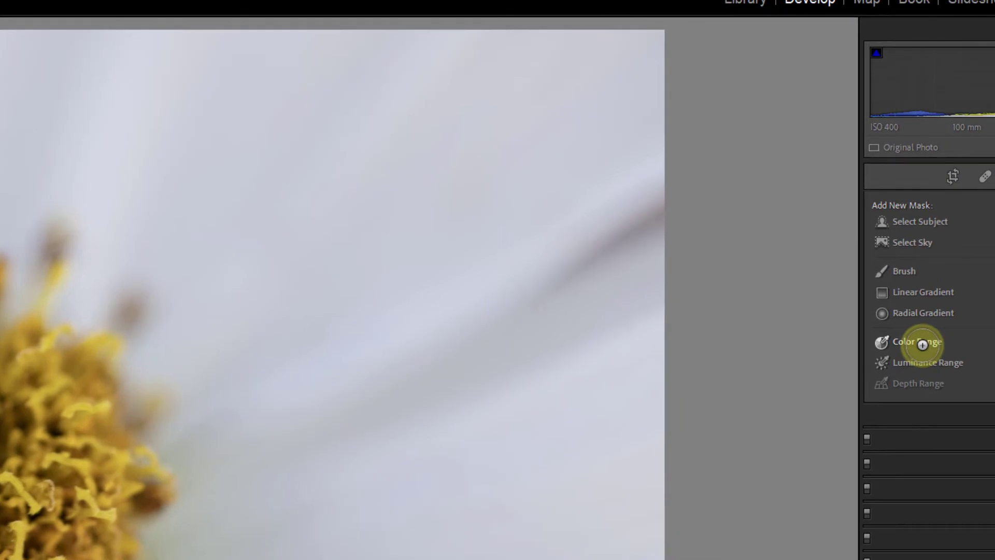
Create a Color Range mask on the white flower's yellow center, using five samples from its light and dark tones
click(895, 277)
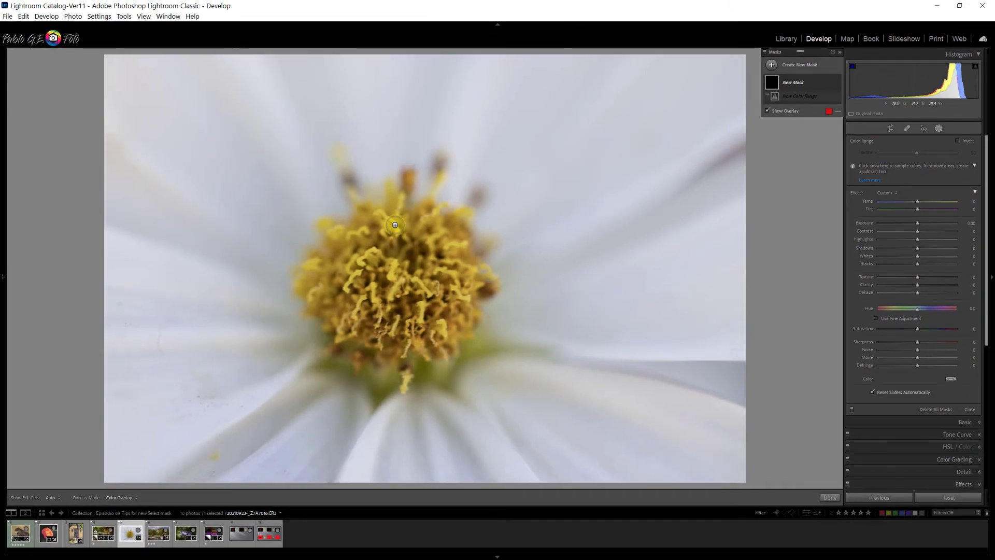
click(395, 225)
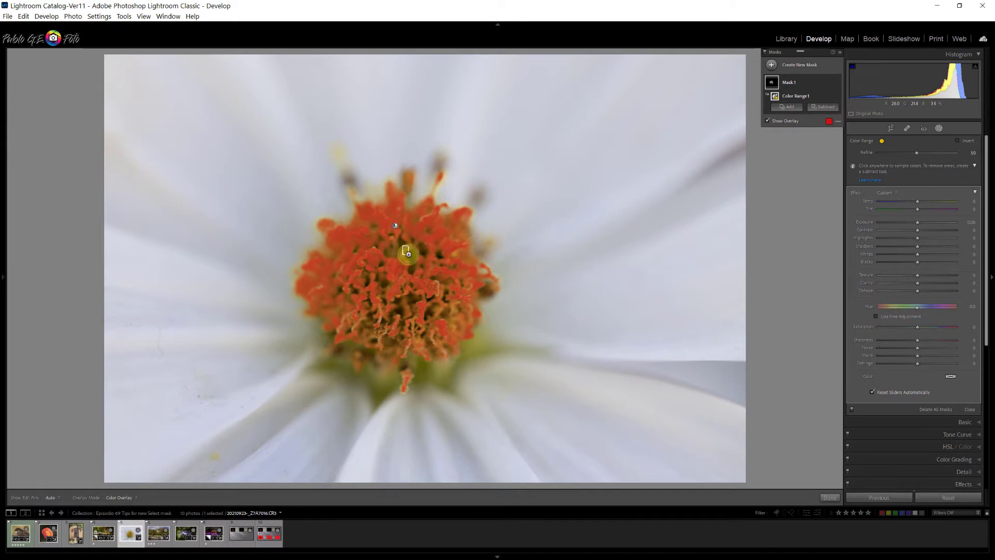
click(407, 252)
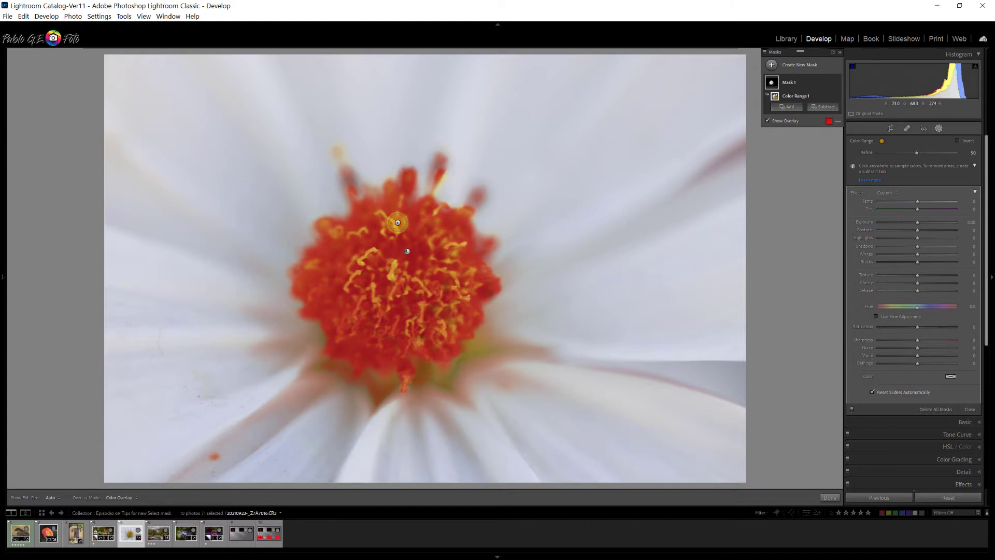
mouse_move(398, 222)
mouse_down()
mouse_move(407, 225)
mouse_move(395, 223)
mouse_up()
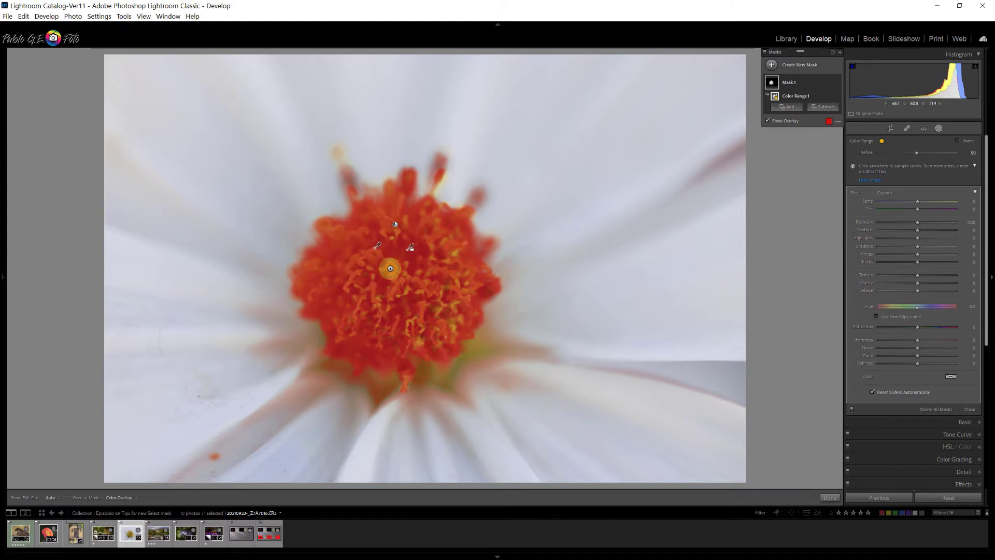
click(390, 268)
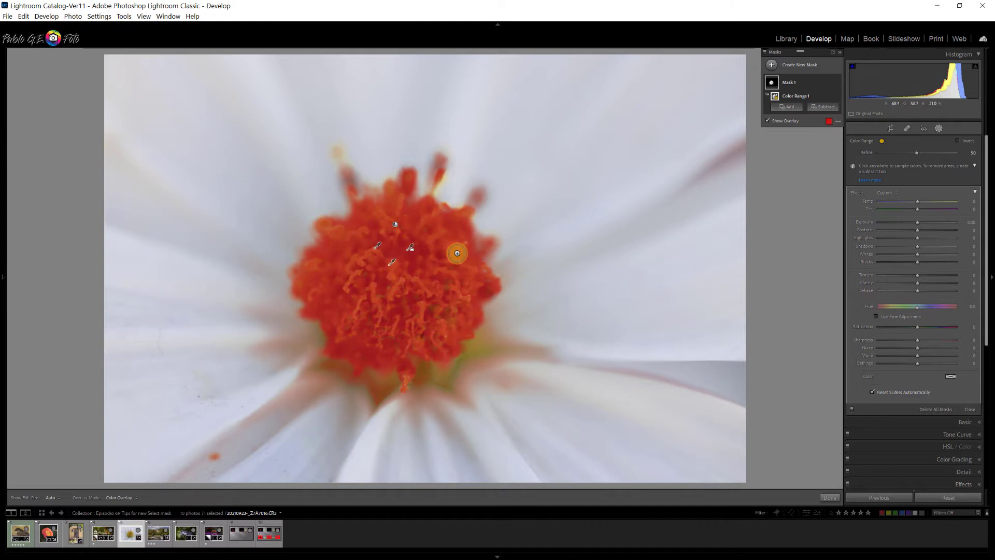
click(434, 223)
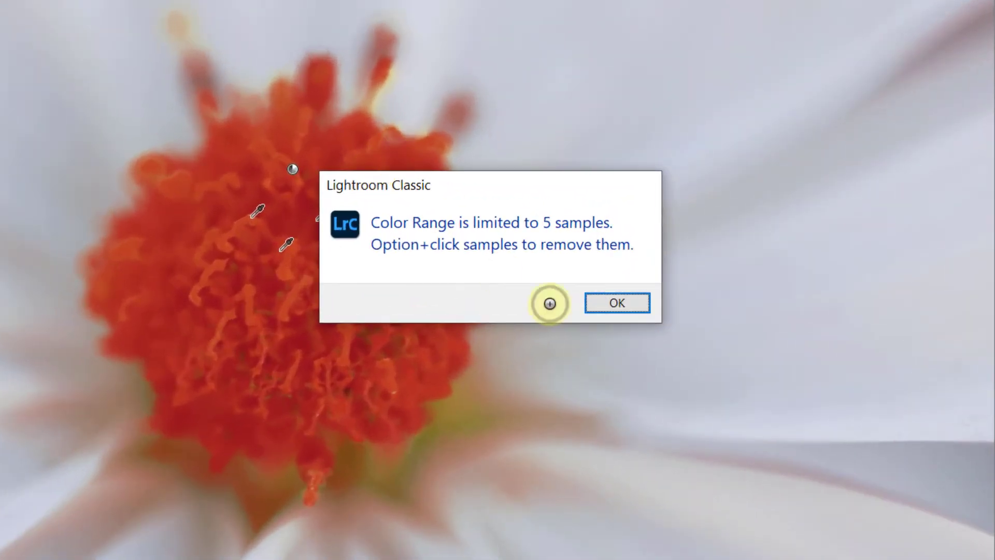
click(618, 303)
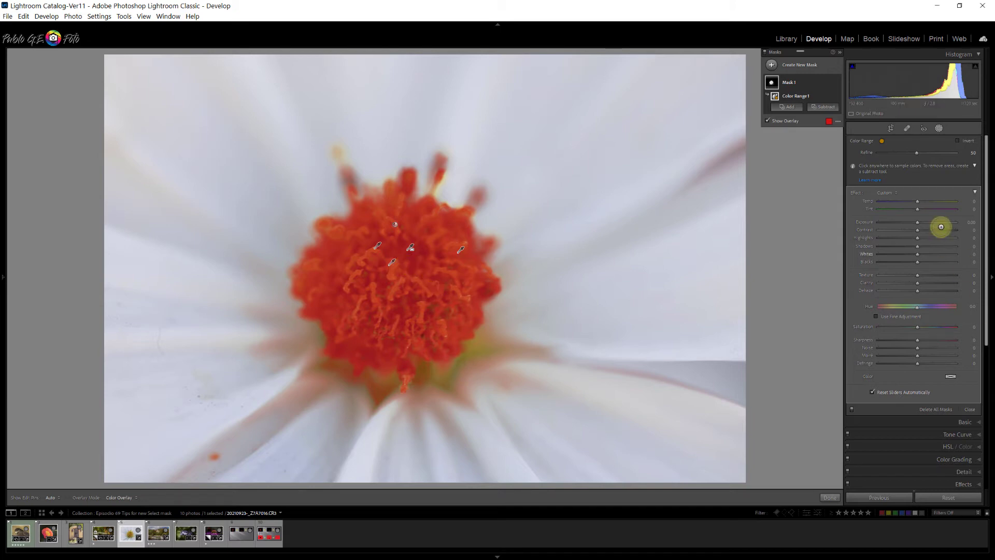
Hide the overlay and set the flower center's exposure to 0.34, contrast to 14 and texture to 28, then raise clarity and saturation
drag(907, 226, 922, 230)
key(o)
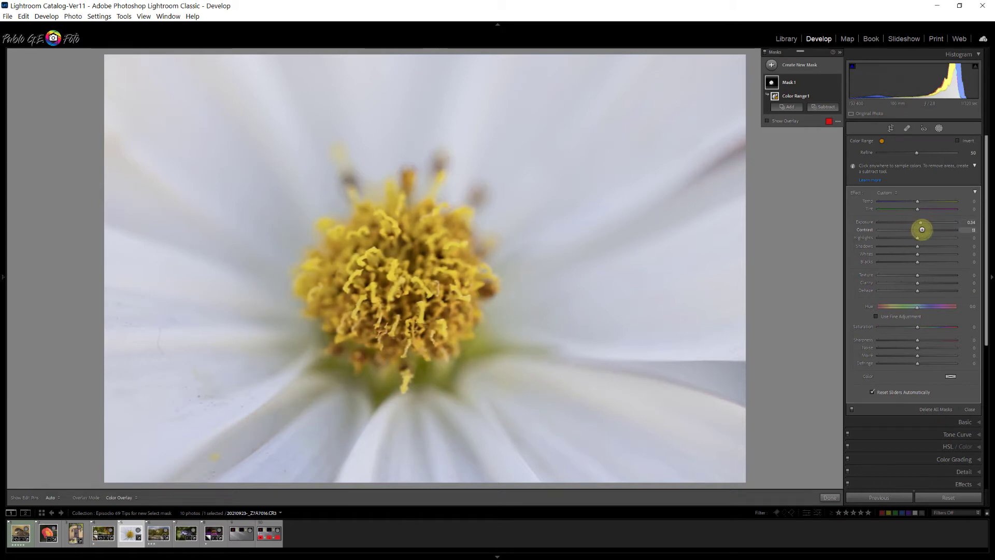
click(927, 275)
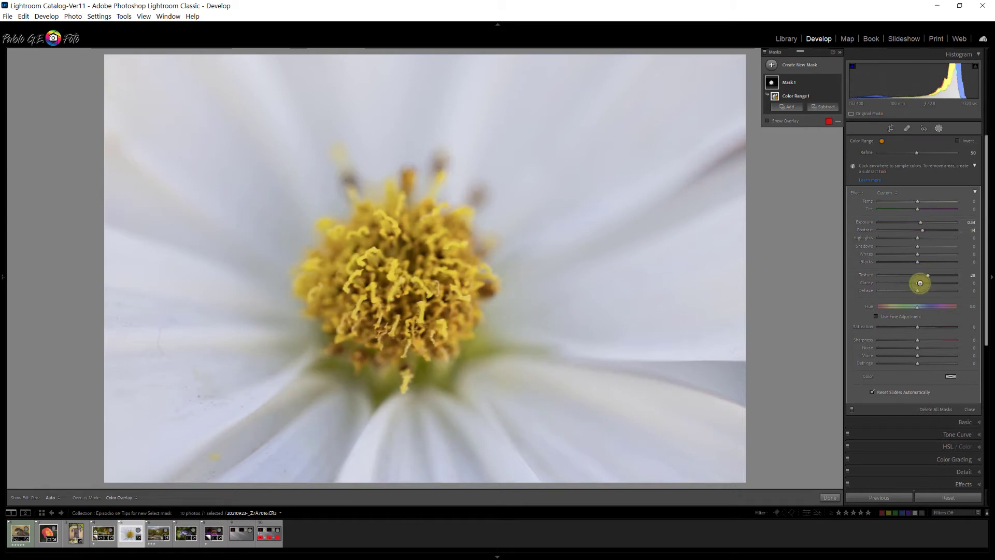
drag(921, 281, 927, 283)
drag(917, 326, 923, 324)
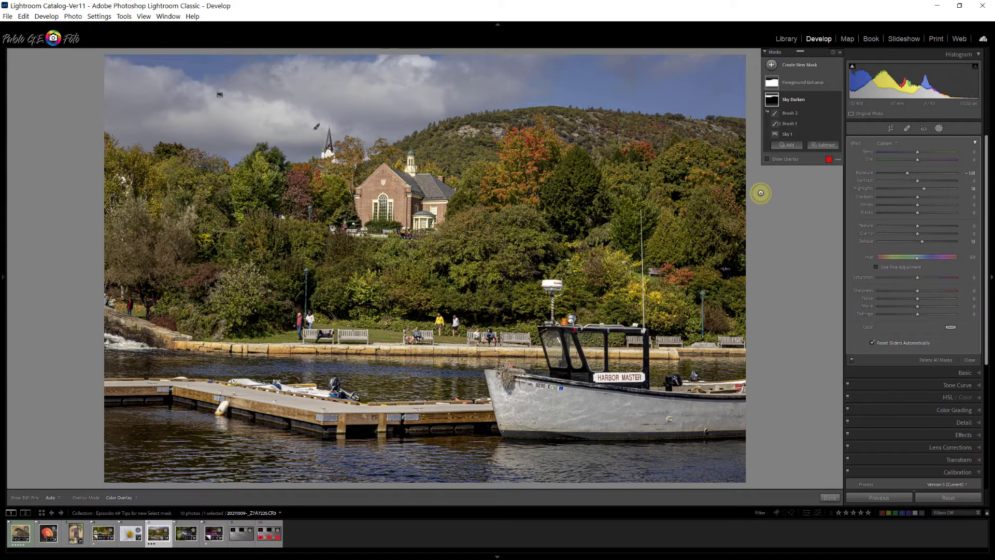
Inspect the overlays of the harbor photo's Sky Darken and Foreground Enhance masks, hiding the overlay after viewing
click(767, 159)
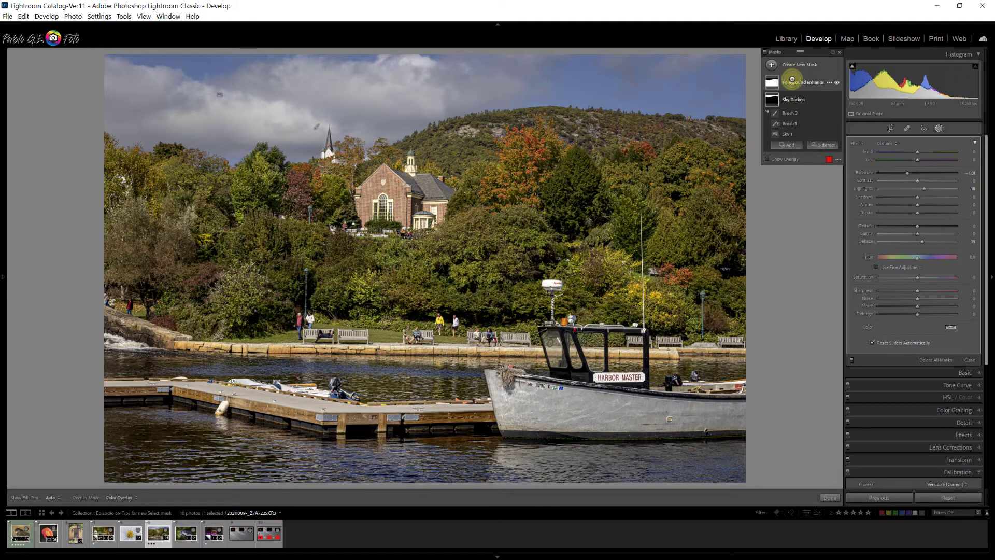
click(793, 82)
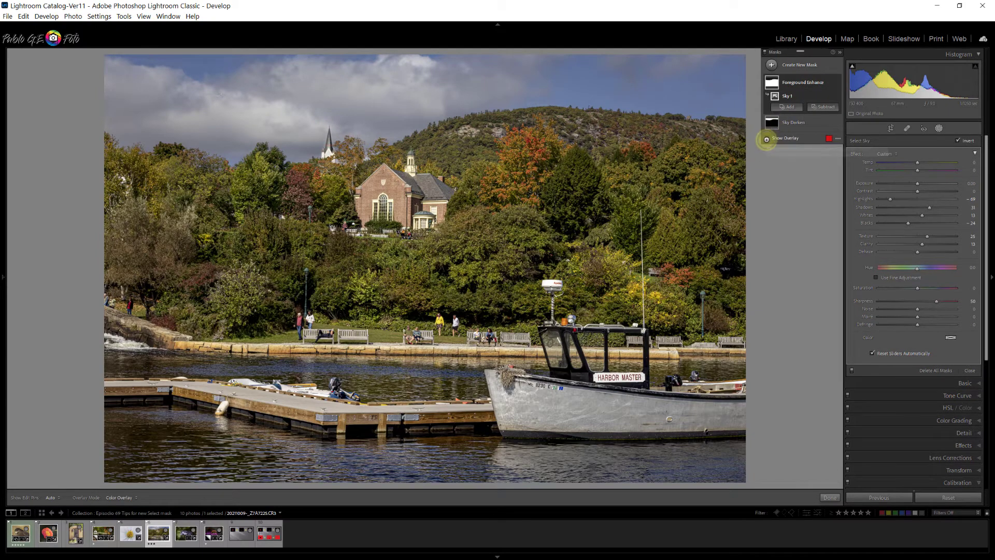
click(767, 138)
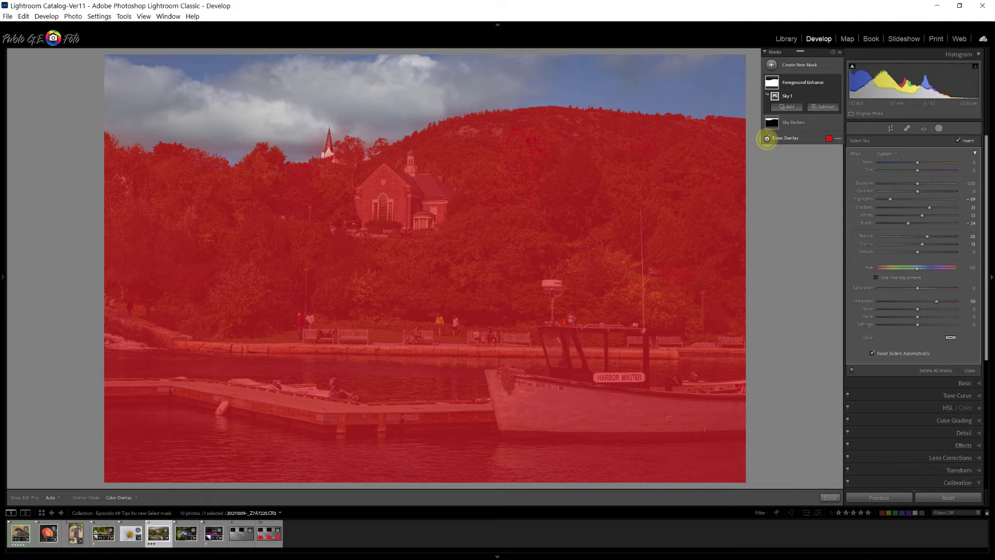
click(768, 138)
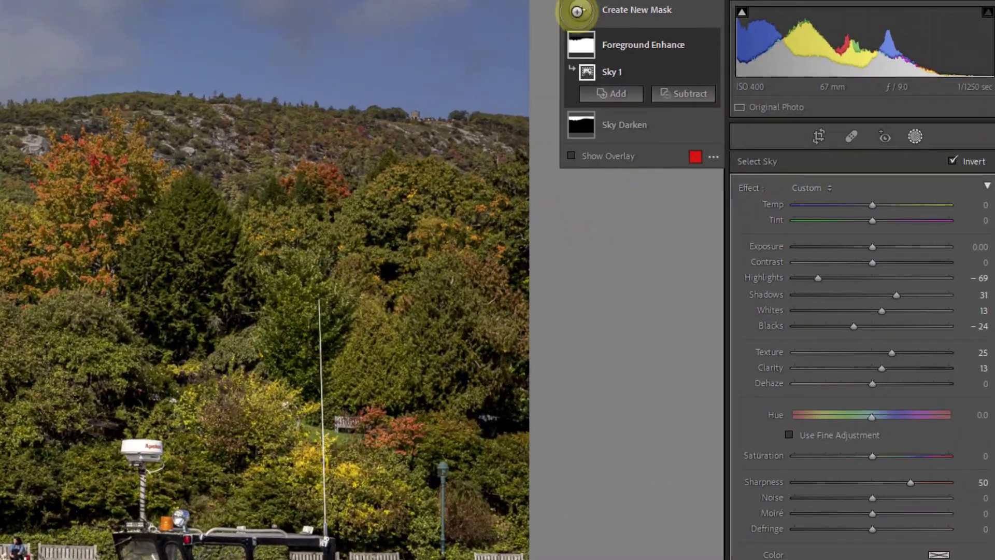
Create a Luminance Range mask on the harbor photo and limit it to the darkest tones, from 0 to 14
click(576, 10)
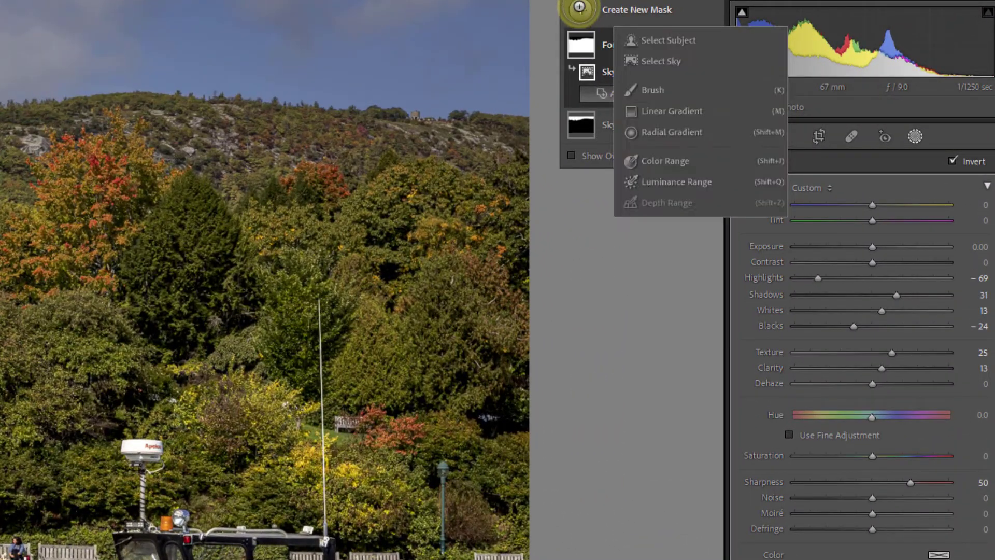
click(670, 183)
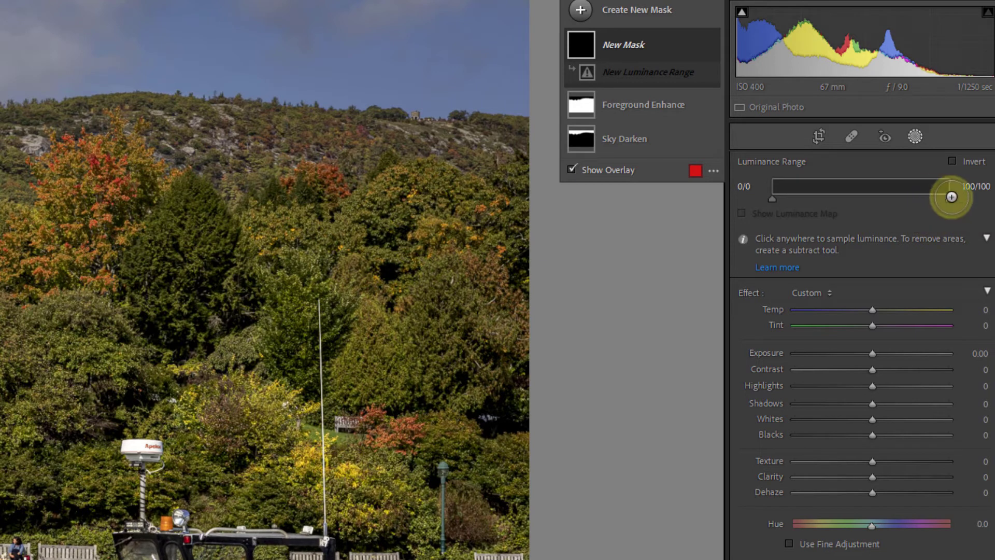
drag(951, 199, 797, 208)
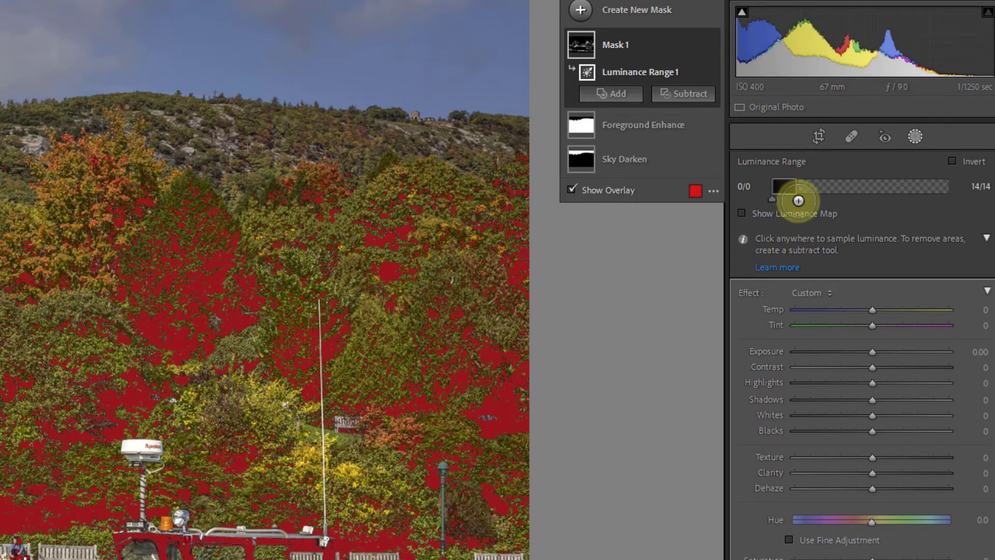
Extend the dark Luminance Range to 21 with its falloff starting at 10, and lower the mask's exposure to −0.38
mouse_move(798, 201)
mouse_down()
mouse_move(803, 191)
mouse_move(793, 187)
mouse_move(793, 198)
mouse_move(809, 199)
mouse_up()
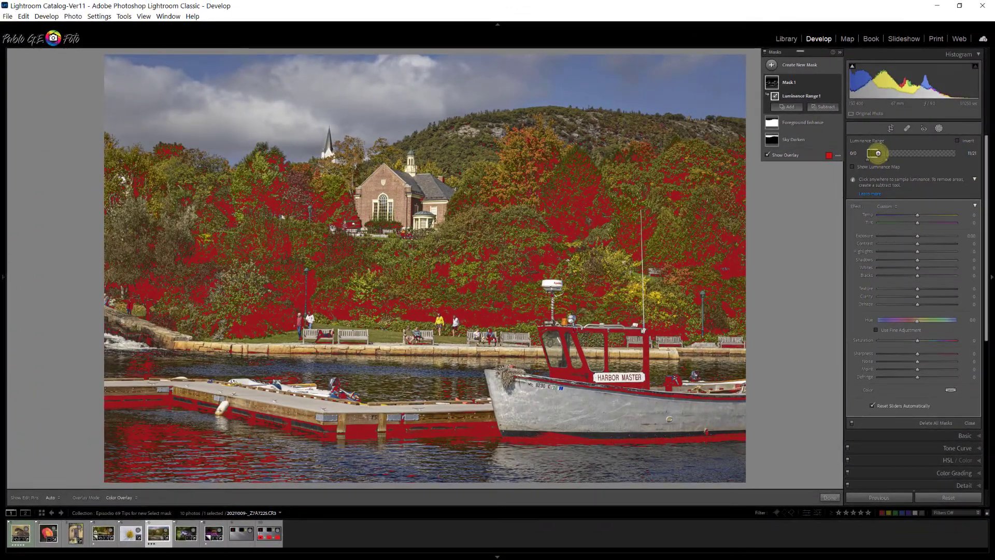
drag(875, 153, 873, 153)
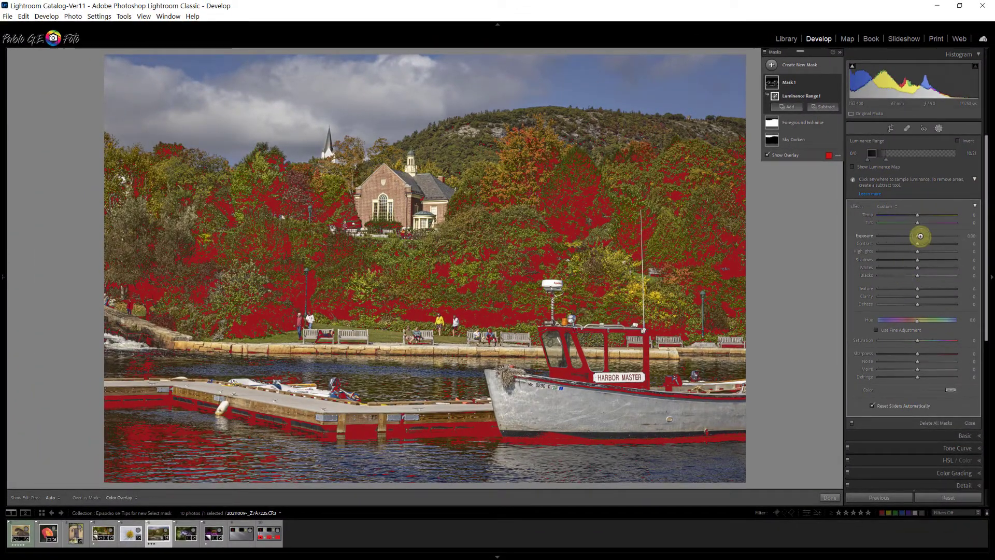
drag(916, 236, 912, 238)
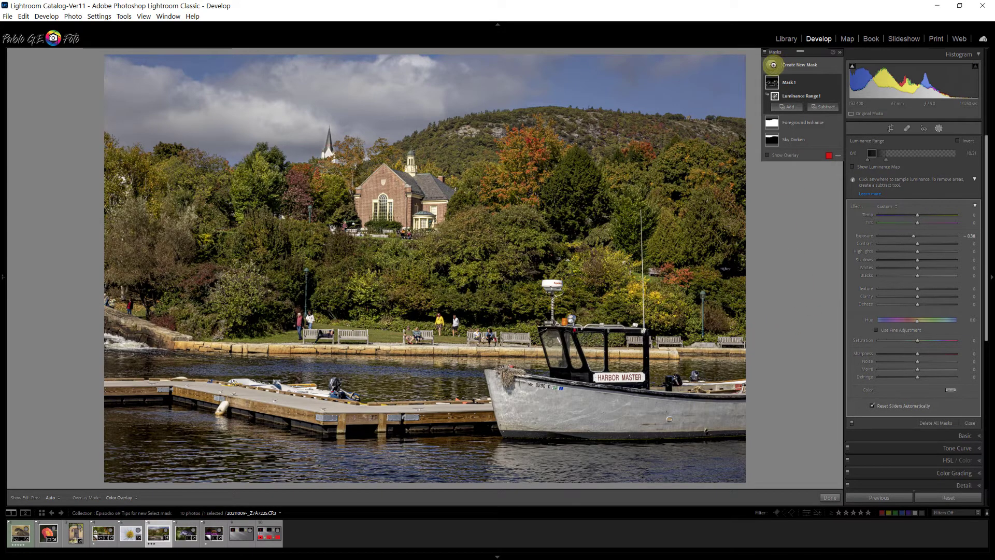
Create a second Luminance Range mask limited to the harbor photo's bright tones and raise its exposure to 0.38
click(772, 64)
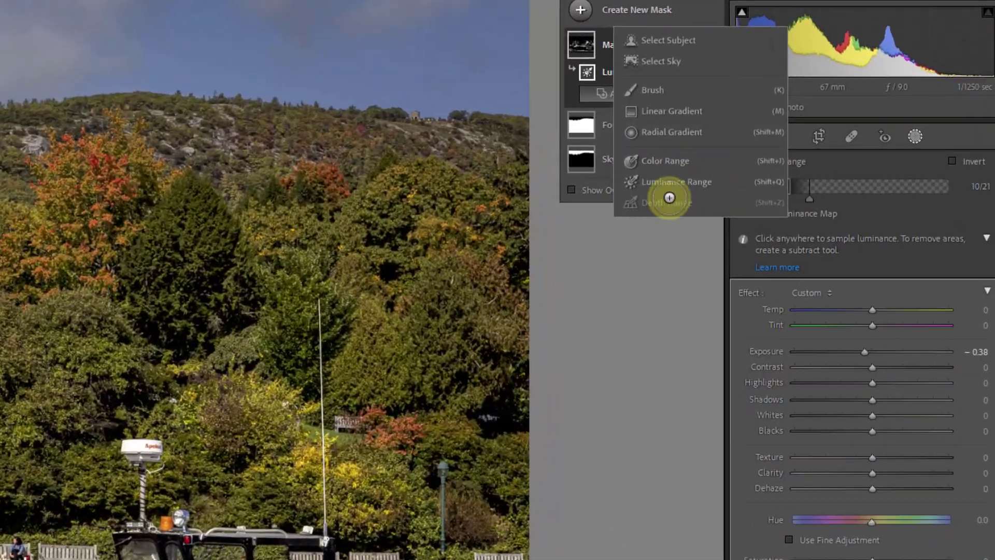
click(666, 182)
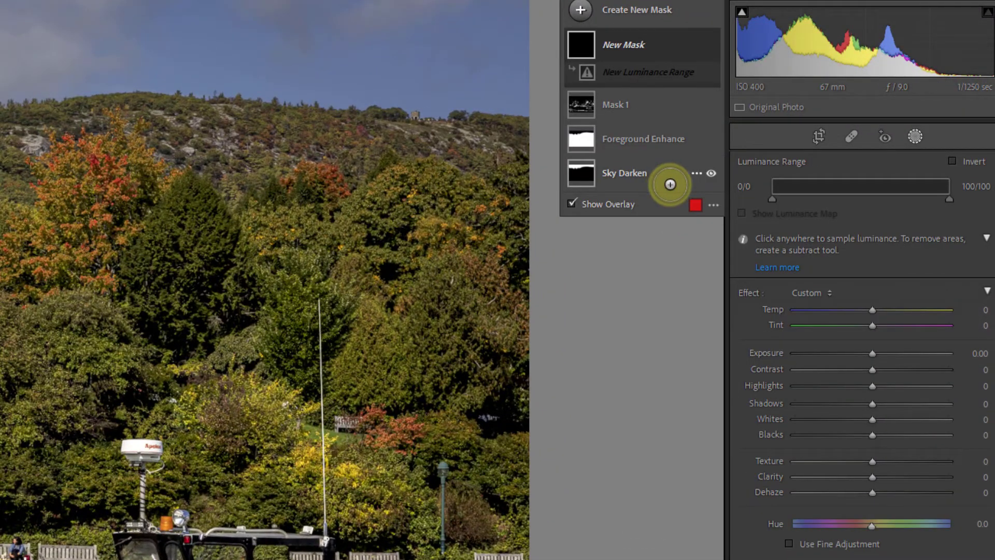
drag(773, 198, 897, 200)
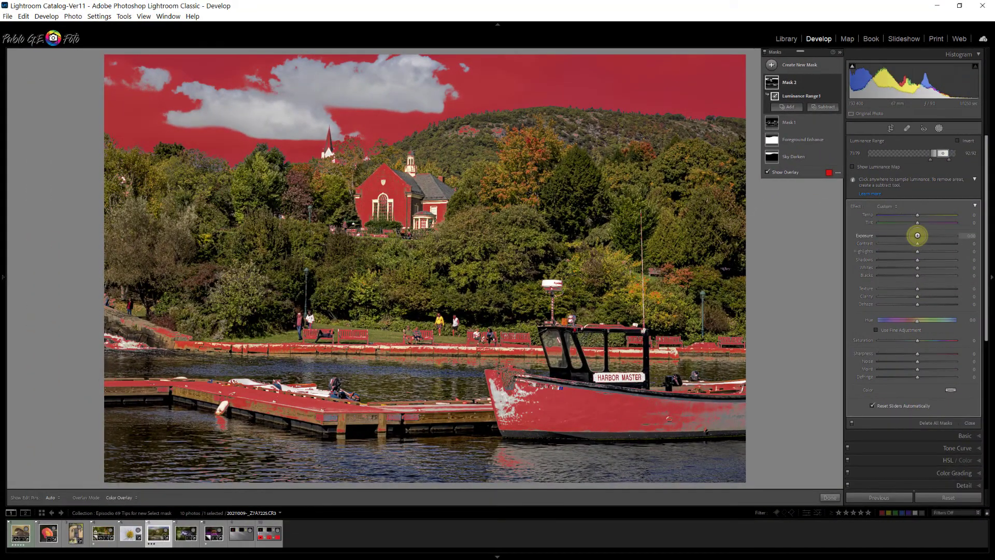
drag(905, 267, 921, 235)
Show the overlay, subtract the sky from the bright-tones mask using Select Sky, and slightly lower its exposure
click(767, 172)
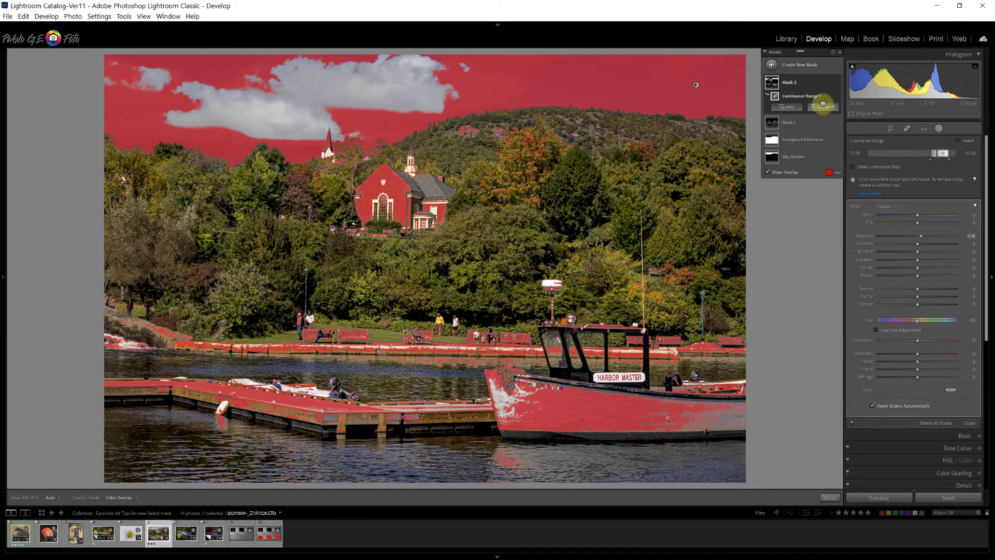
click(823, 106)
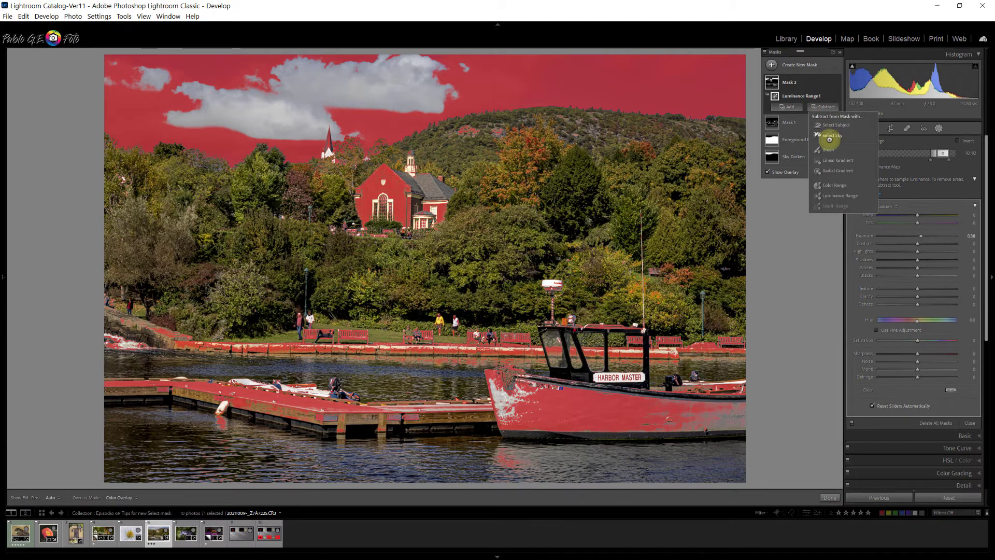
click(832, 136)
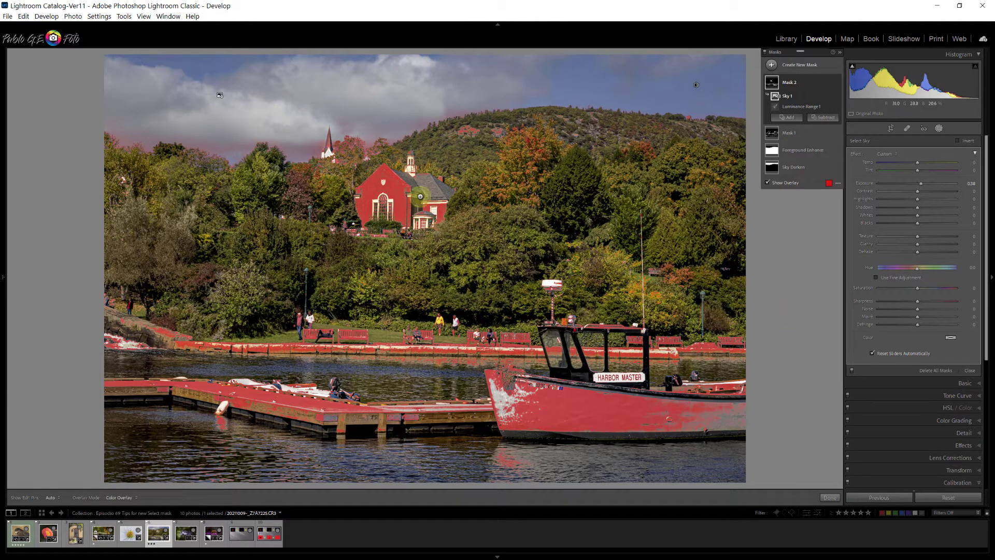
drag(921, 184, 919, 184)
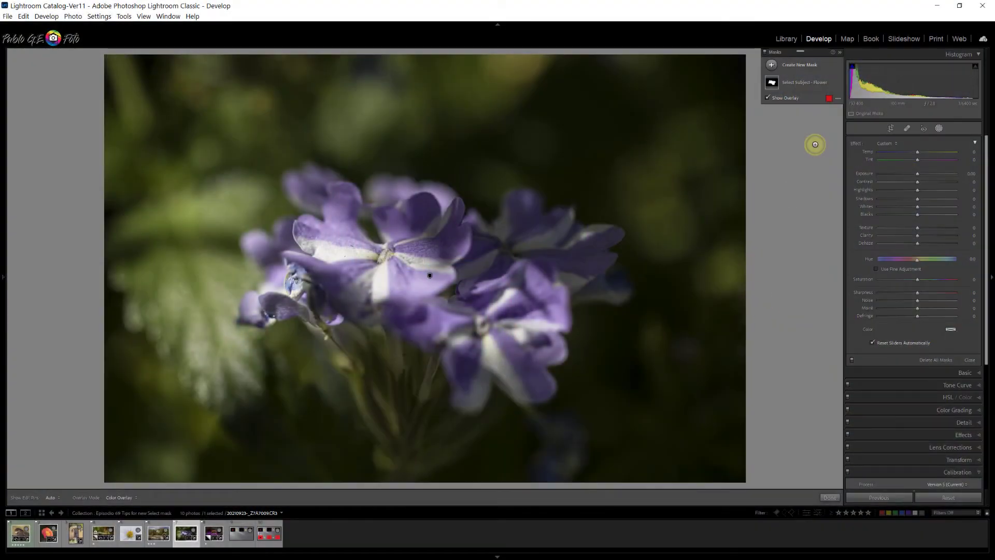
Inspect the overlay of the purple flower's Select Subject - Flower mask, hiding it after viewing
click(787, 81)
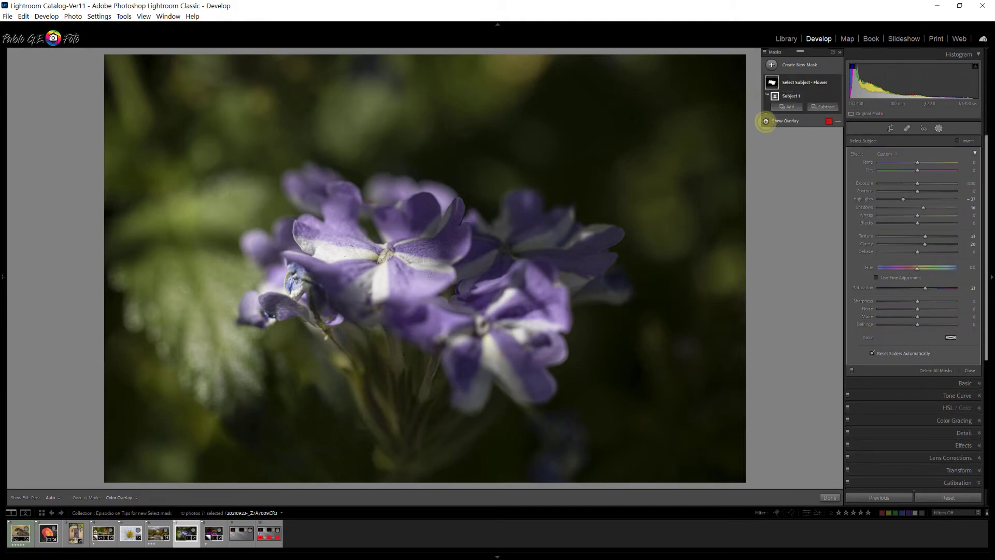
click(768, 121)
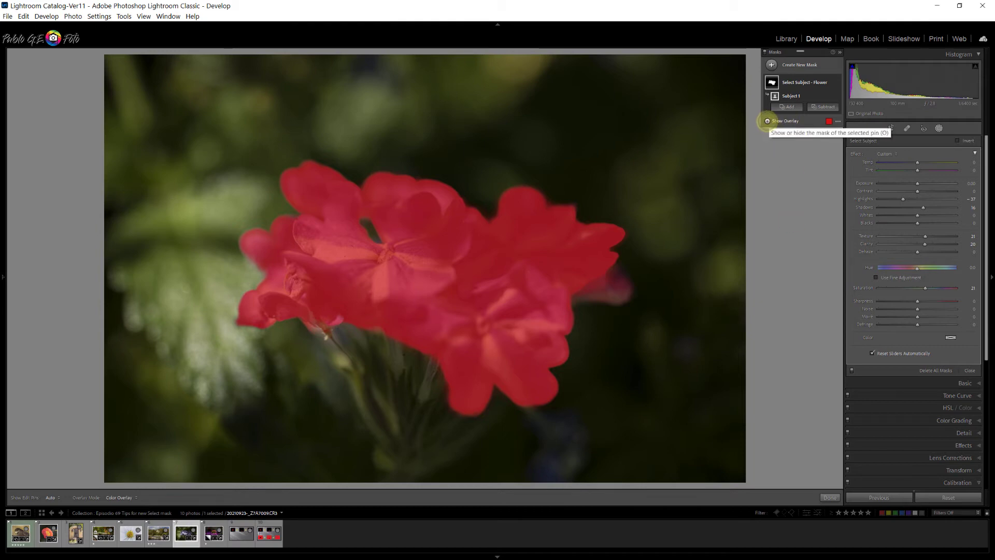
click(768, 121)
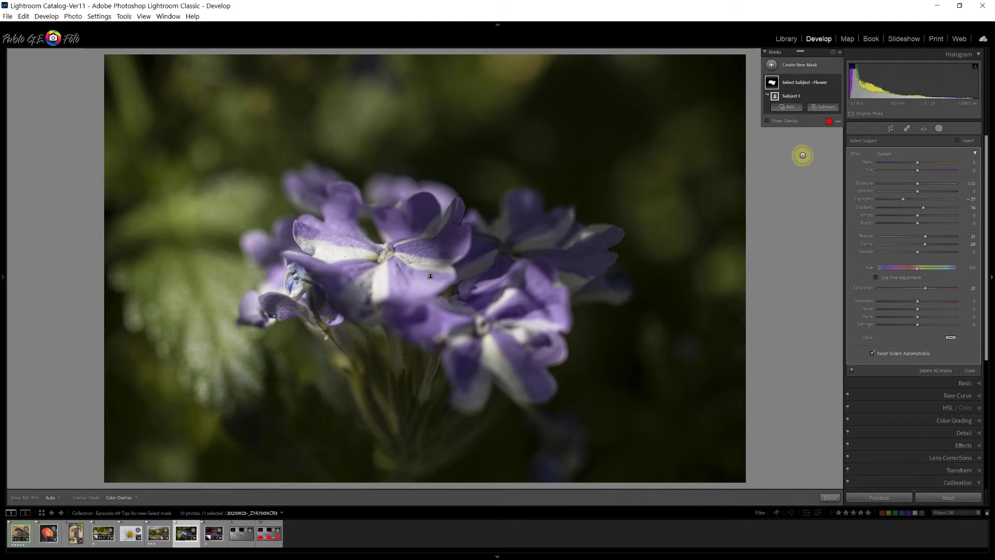
Duplicate the Select Subject - Flower mask and show the overlay of the copy
click(794, 81)
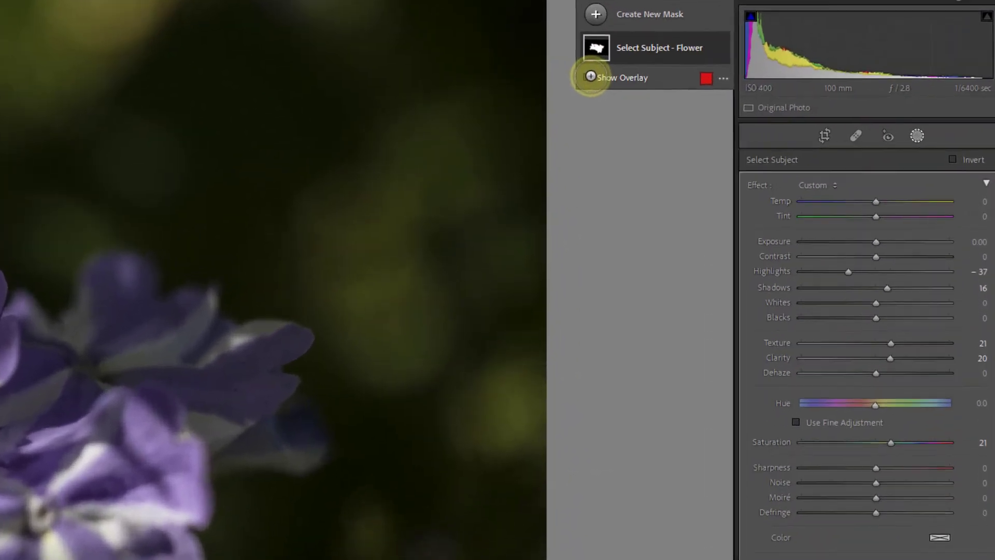
click(591, 77)
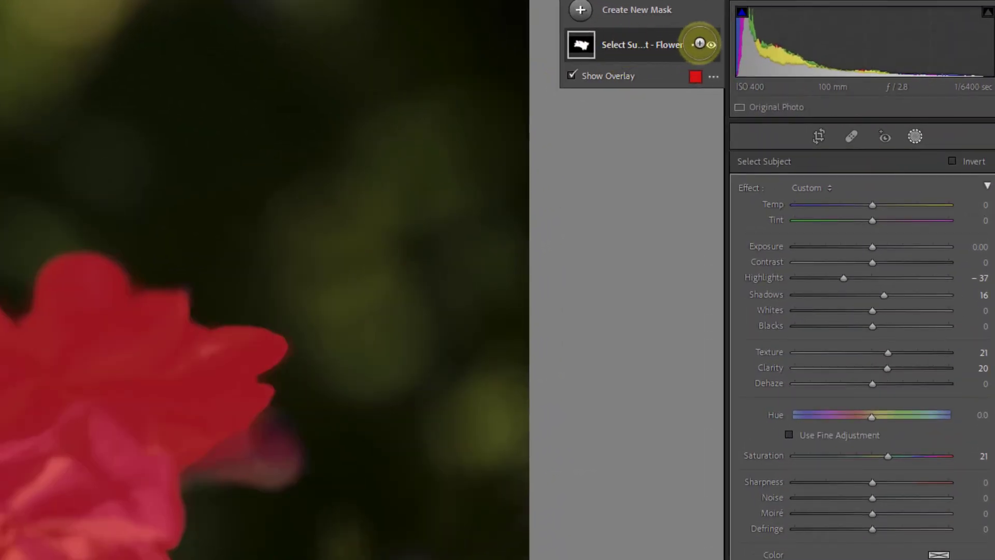
click(699, 45)
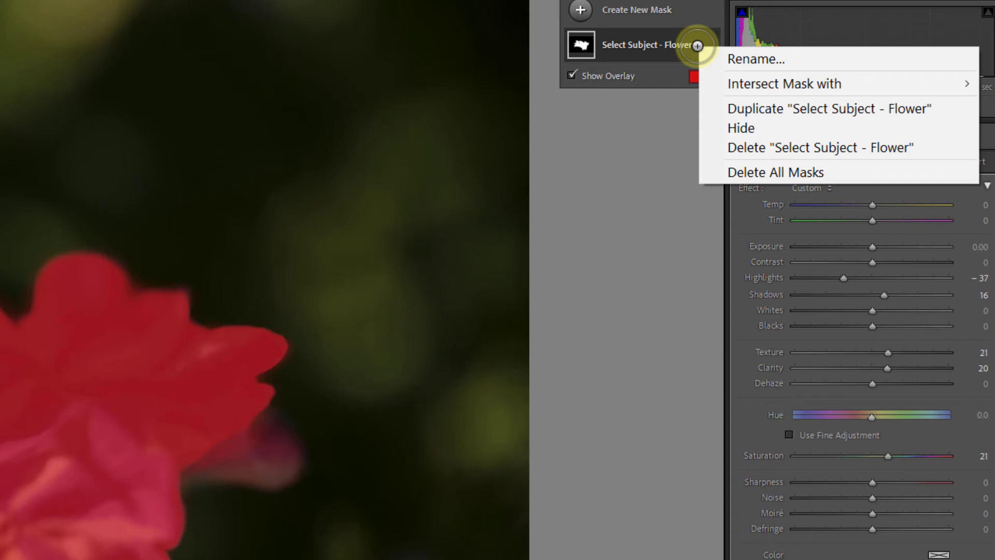
click(742, 110)
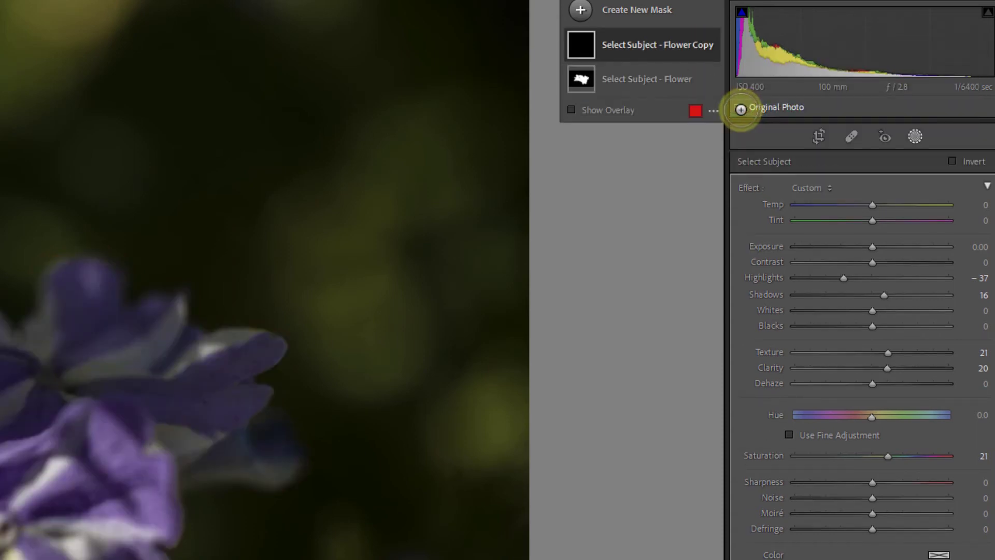
click(636, 42)
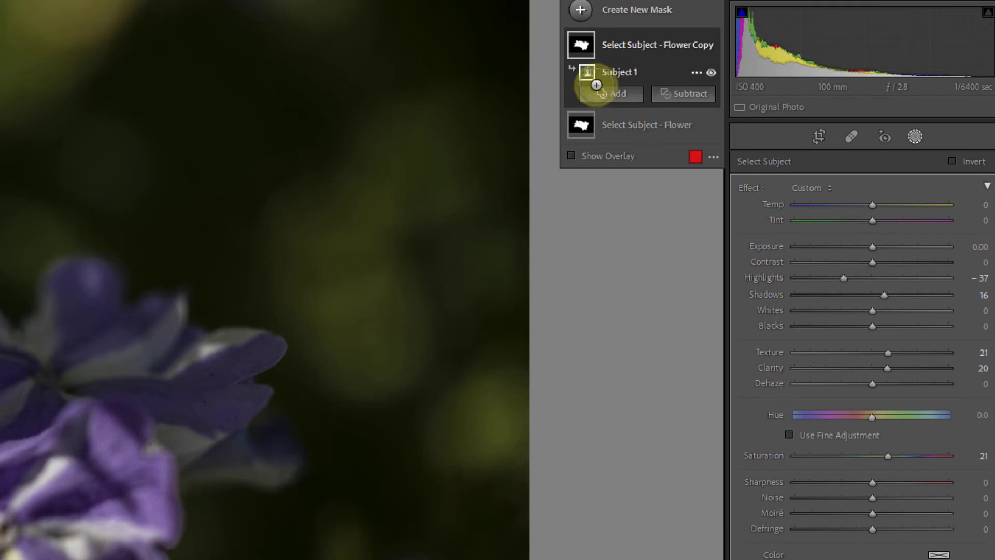
click(573, 155)
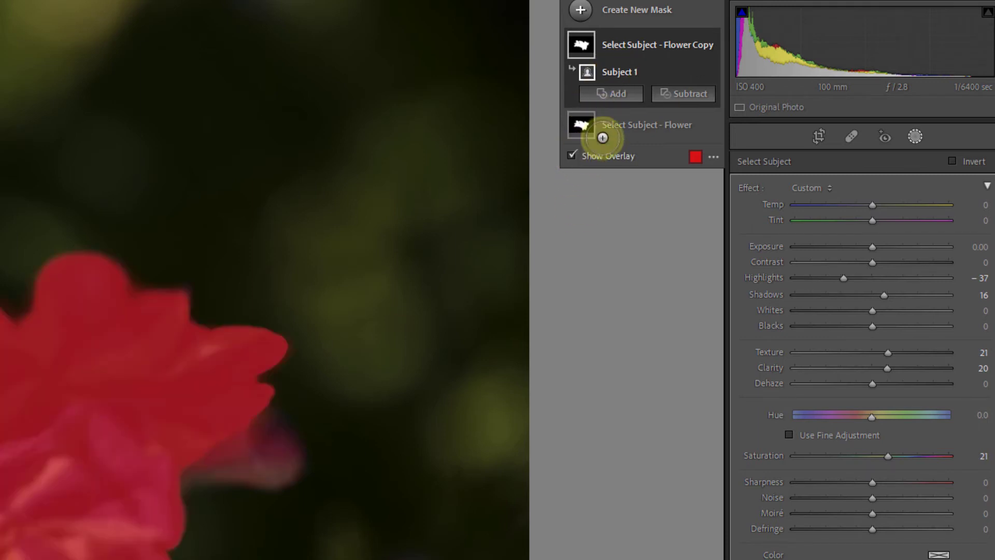
Invert the subject selection in the copied flower mask so that it covers the background
mouse_move(680, 63)
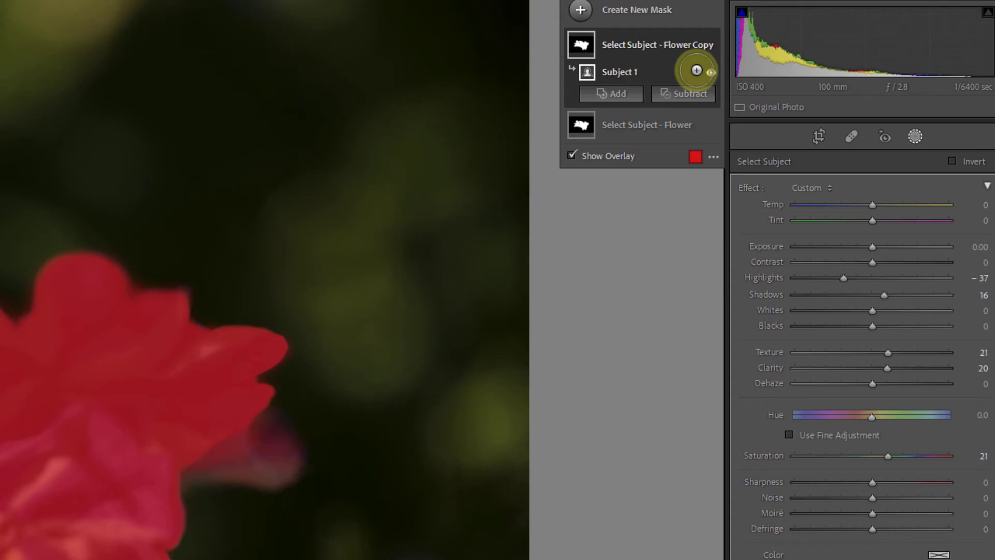
click(696, 70)
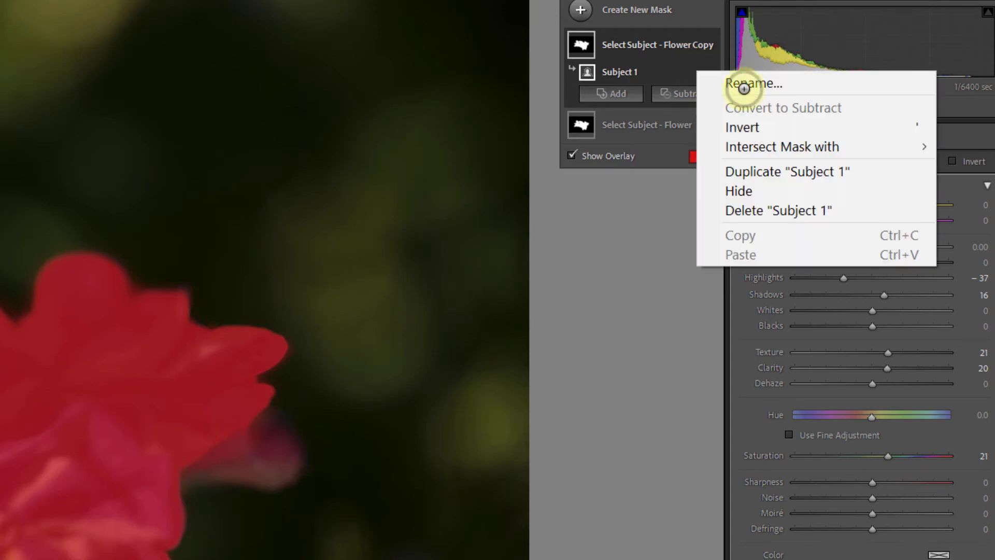
click(742, 124)
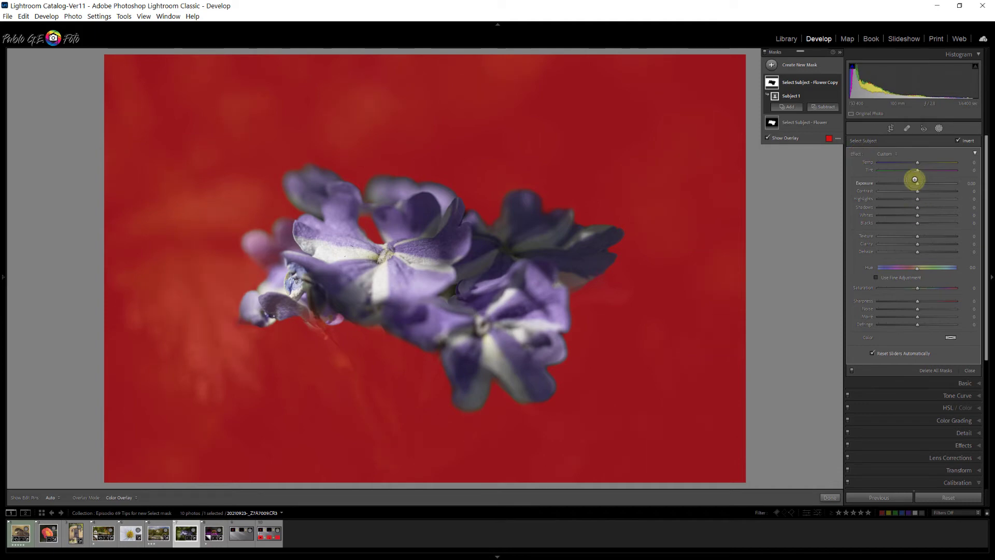
Hide the overlay and set the background's exposure to −0.50, texture to −25, clarity to −32 and saturation to −20
key(o)
drag(918, 183, 912, 183)
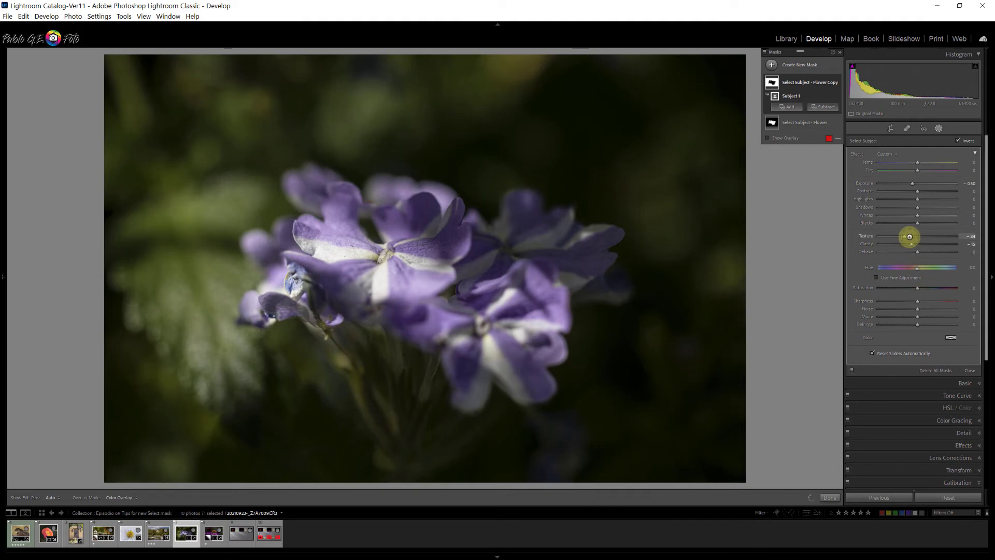
drag(909, 237, 904, 244)
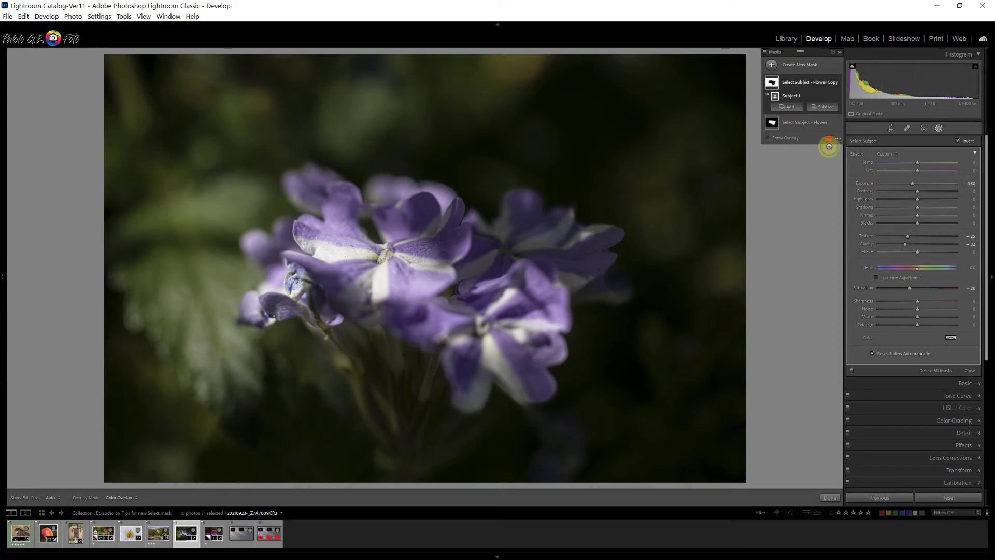
Toggle the copied mask off and on to compare its background adjustments, leaving it hidden
mouse_move(828, 78)
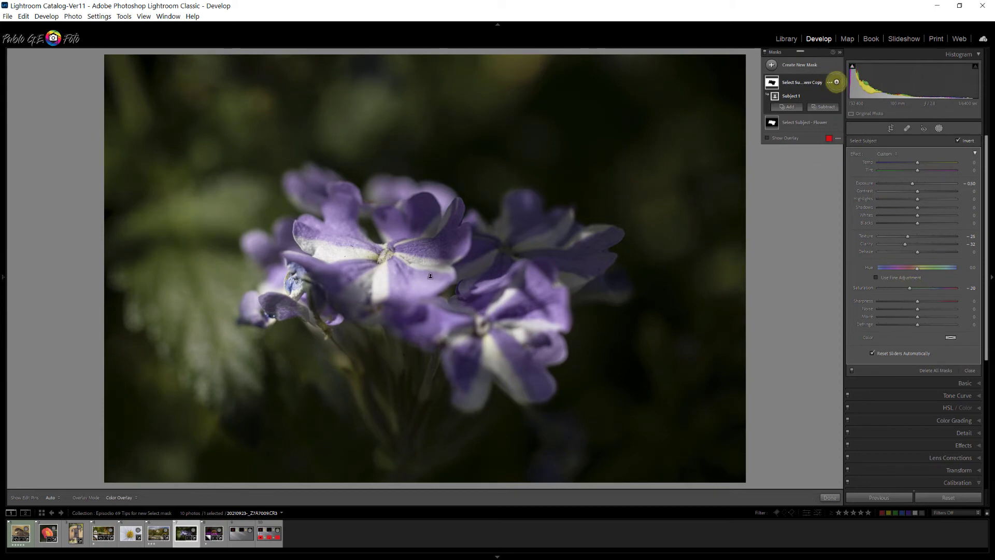
click(836, 82)
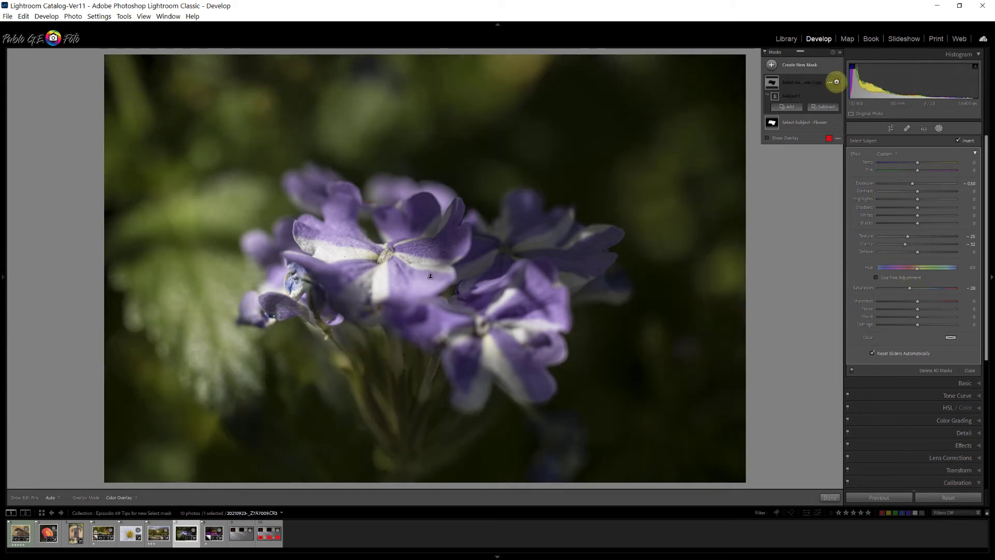
click(837, 82)
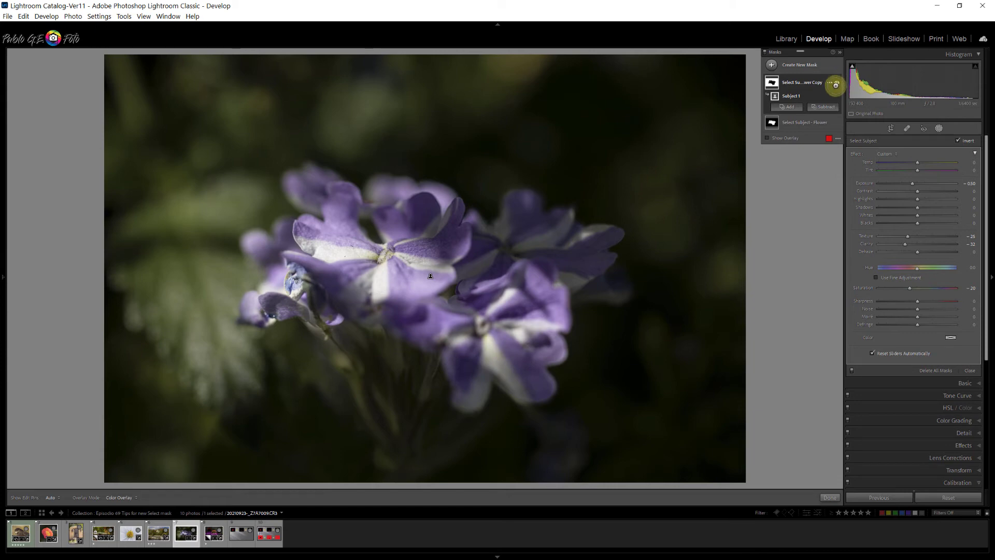
click(835, 83)
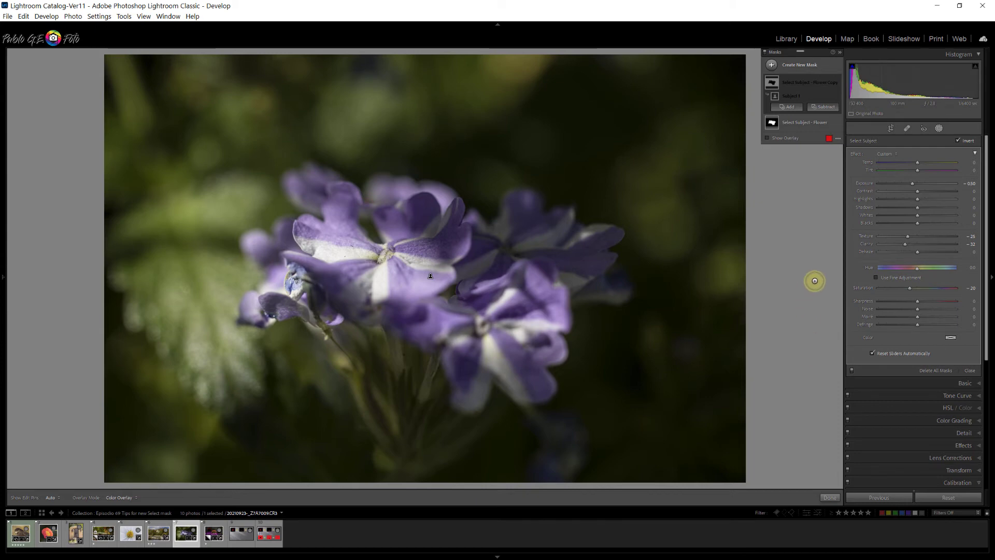
Create a new Select Subject mask on the purple flower, invert its subject selection and lower the background's exposure
click(772, 64)
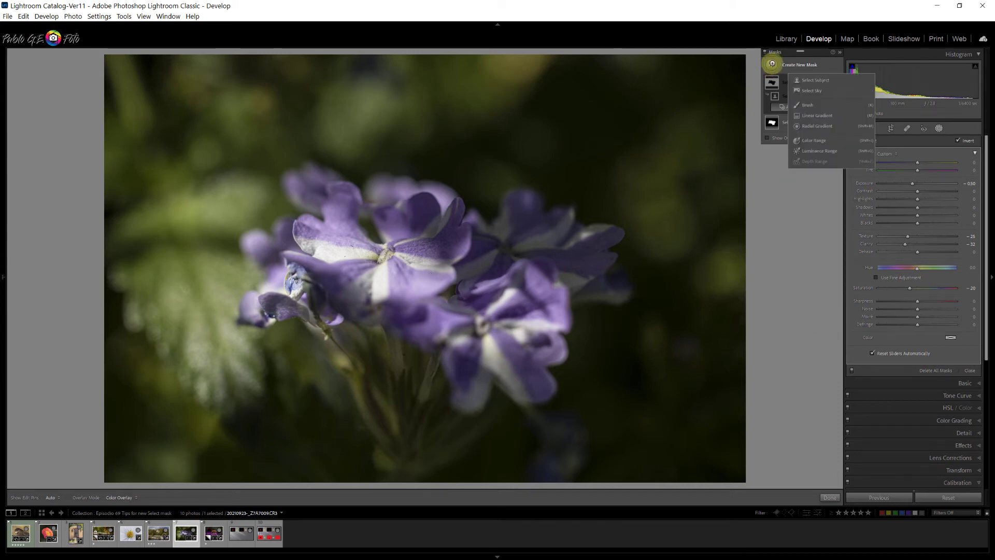
click(821, 79)
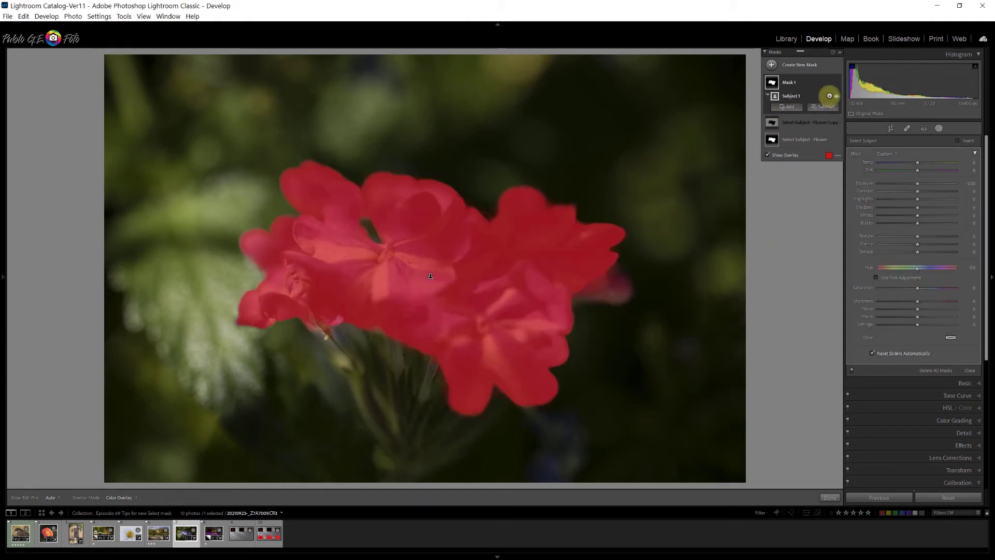
click(829, 96)
click(848, 124)
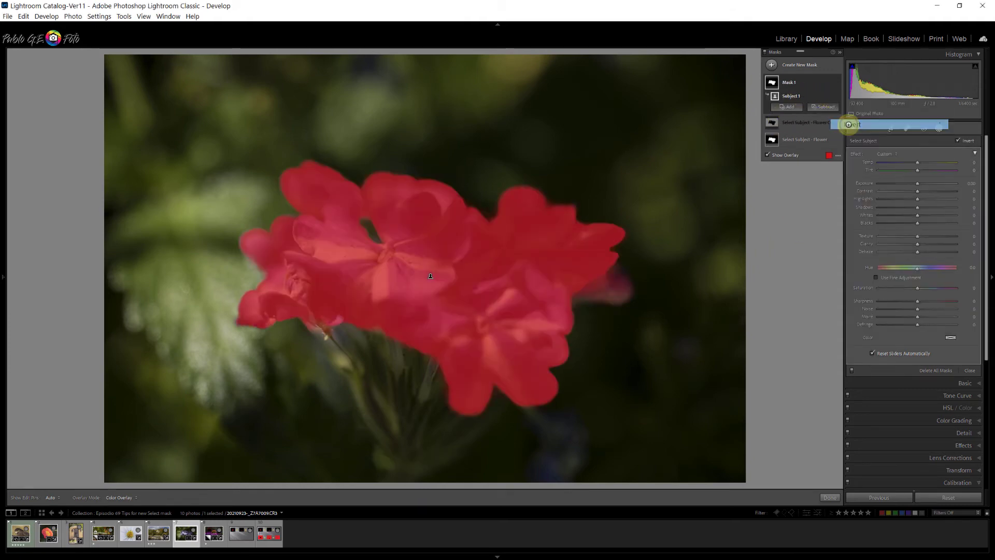
drag(916, 184, 907, 185)
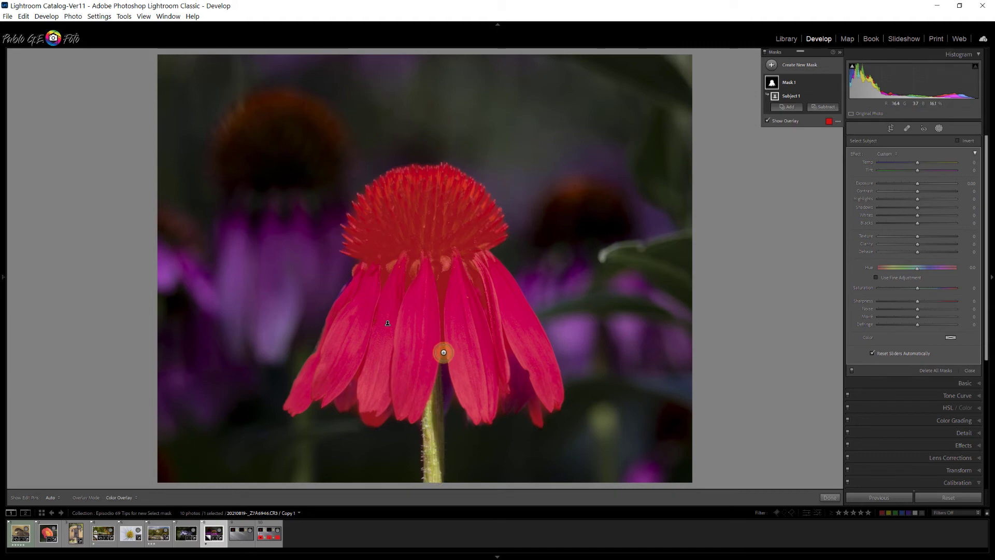
Add a brush to the coneflower's subject mask and paint over the stem below the petals
click(789, 106)
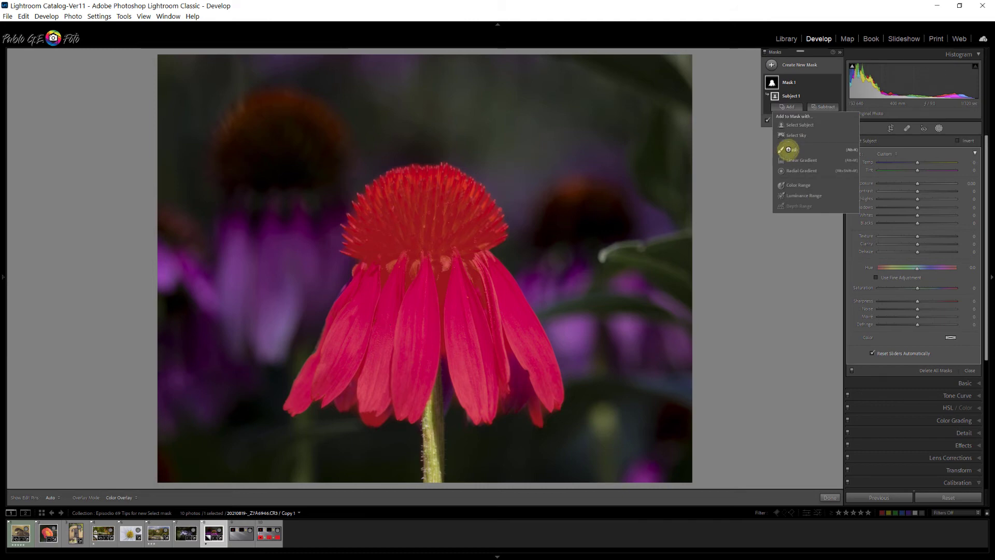
click(791, 150)
mouse_move(433, 411)
mouse_down()
mouse_move(431, 482)
mouse_move(434, 378)
mouse_move(432, 391)
mouse_move(434, 428)
mouse_move(452, 358)
mouse_up()
Erase the brush spill beside the coneflower's stem, reducing the brush size to refine the mask edge
key(alt)
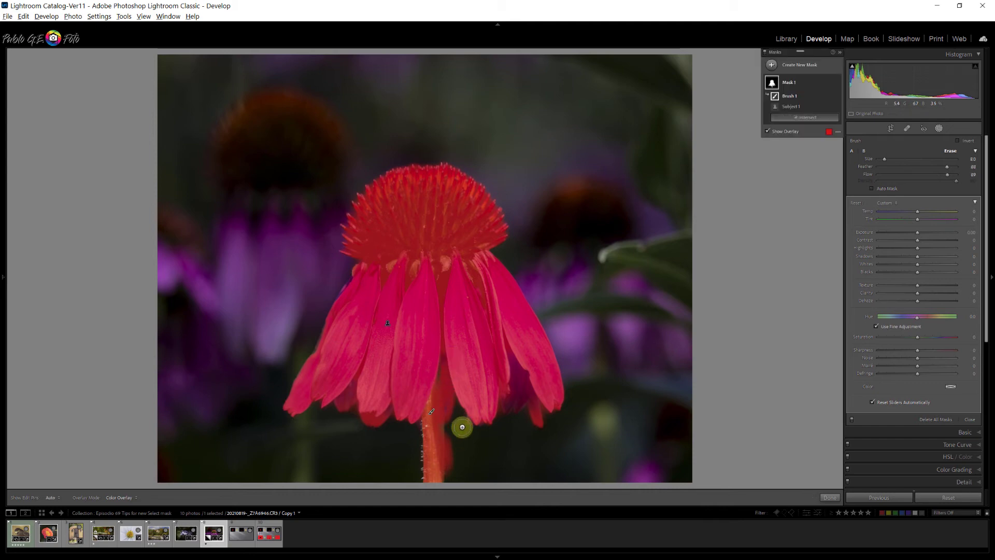
drag(457, 428, 450, 473)
scroll(439, 440, down, 2)
mouse_move(440, 440)
mouse_down()
mouse_move(436, 477)
mouse_move(440, 408)
mouse_up()
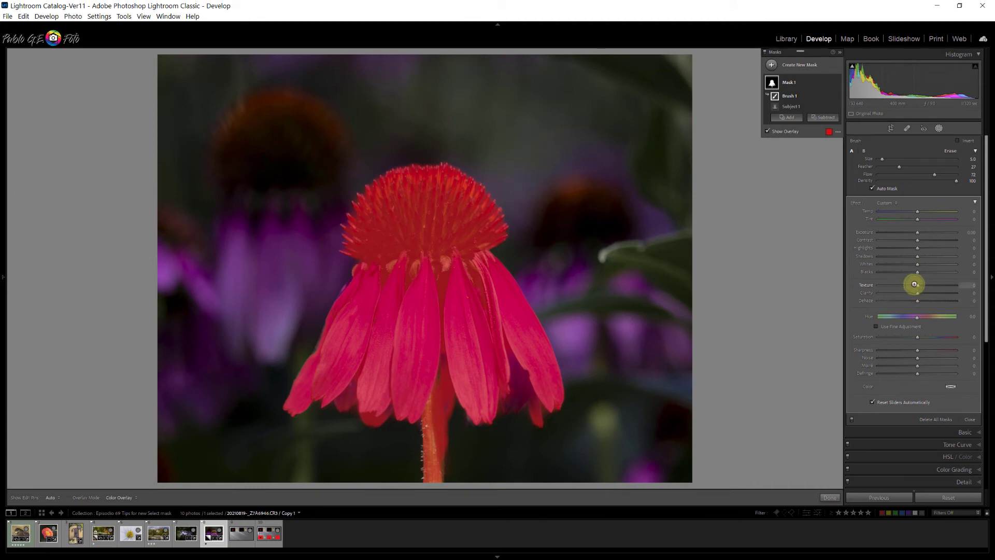
Set the coneflower mask's Highlights to -26, Texture and Clarity to 16 each, and Saturation to 18
drag(917, 285, 923, 292)
drag(918, 247, 907, 247)
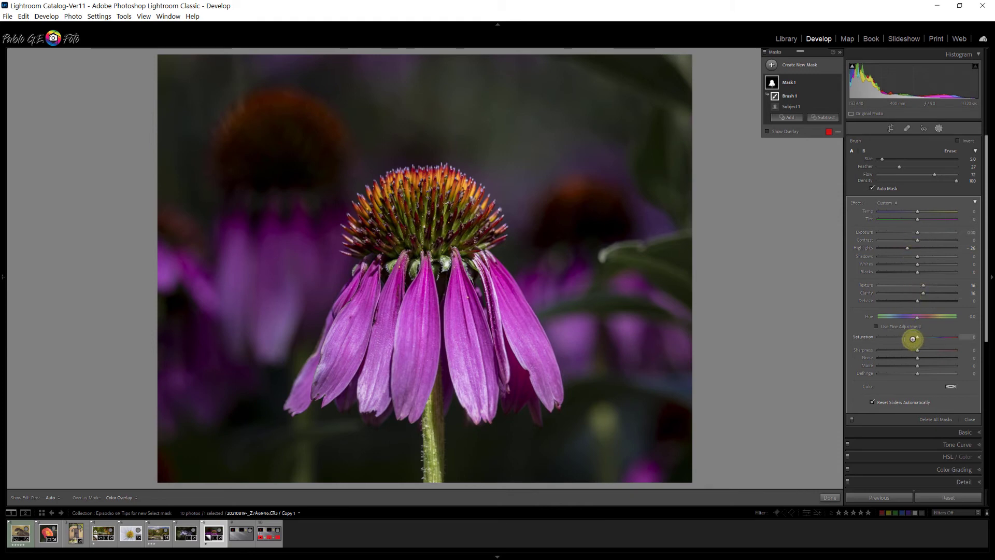
drag(916, 336, 924, 337)
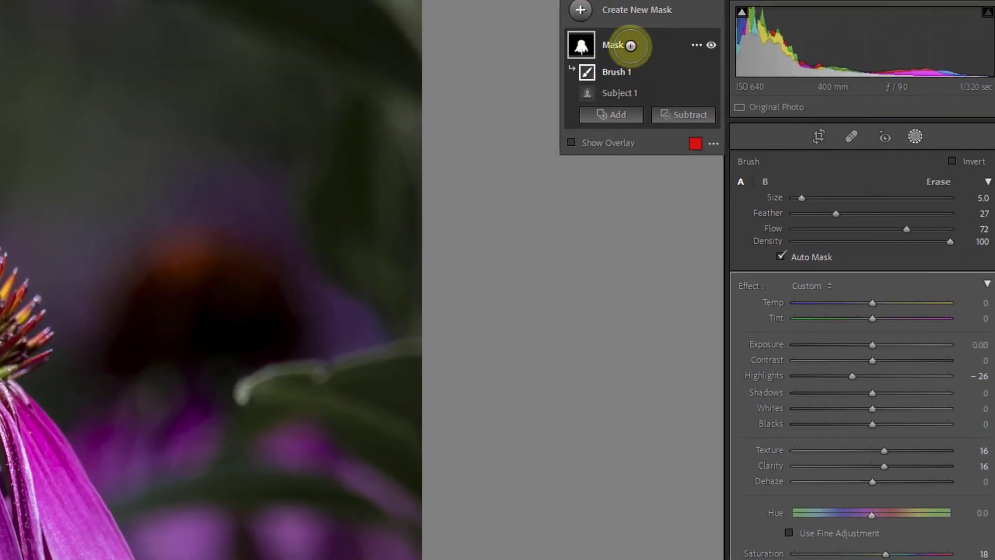
Duplicate Mask 1, which combines the coneflower's subject selection and the stem brush
click(794, 81)
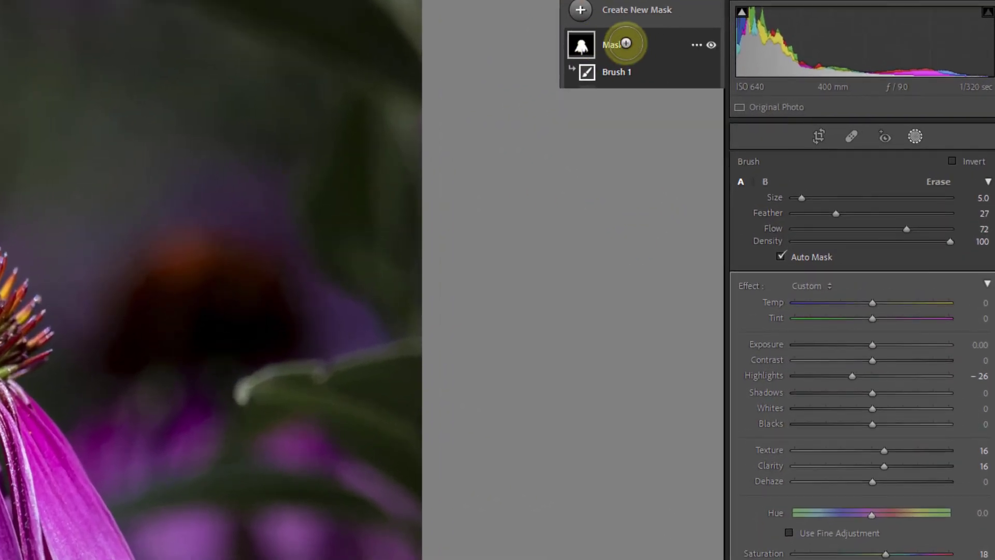
click(626, 44)
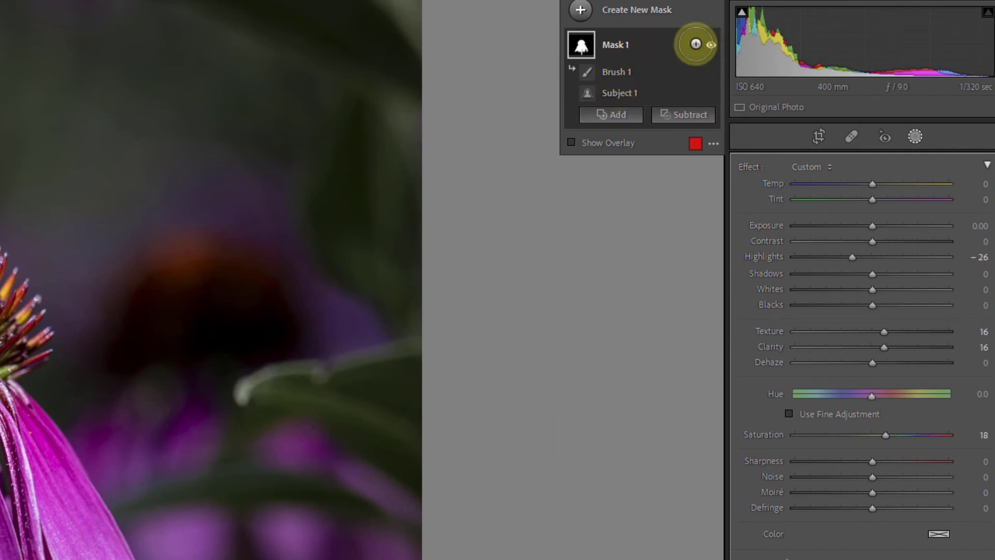
click(695, 43)
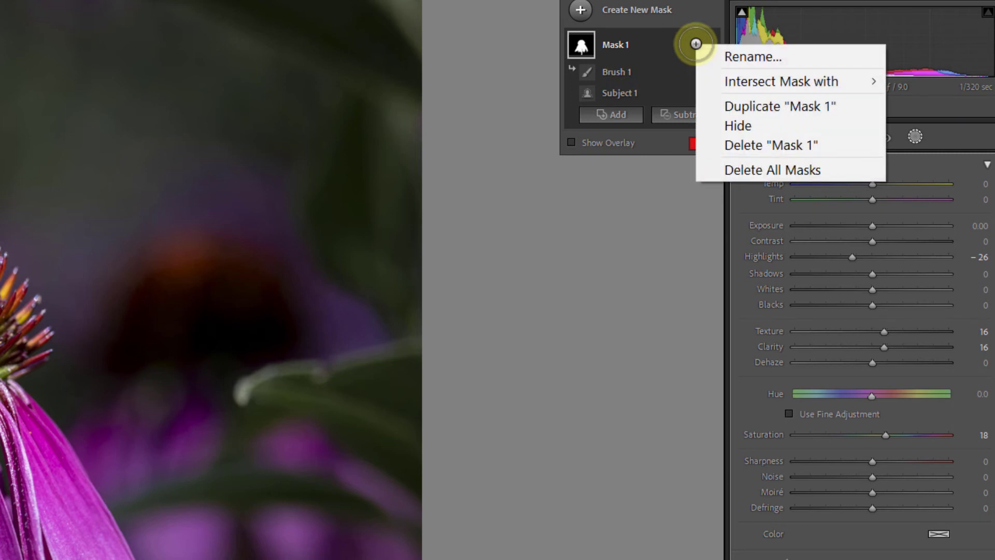
click(664, 40)
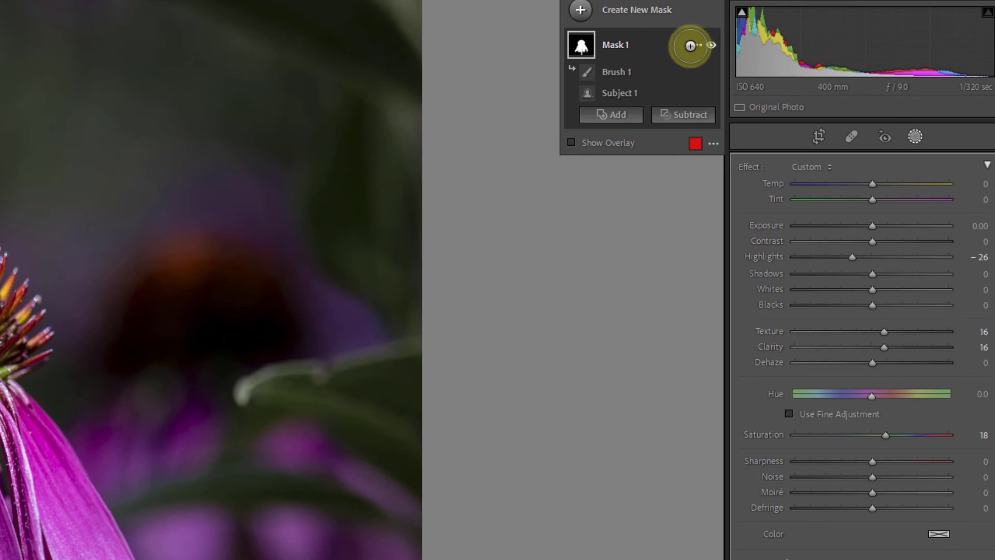
click(694, 43)
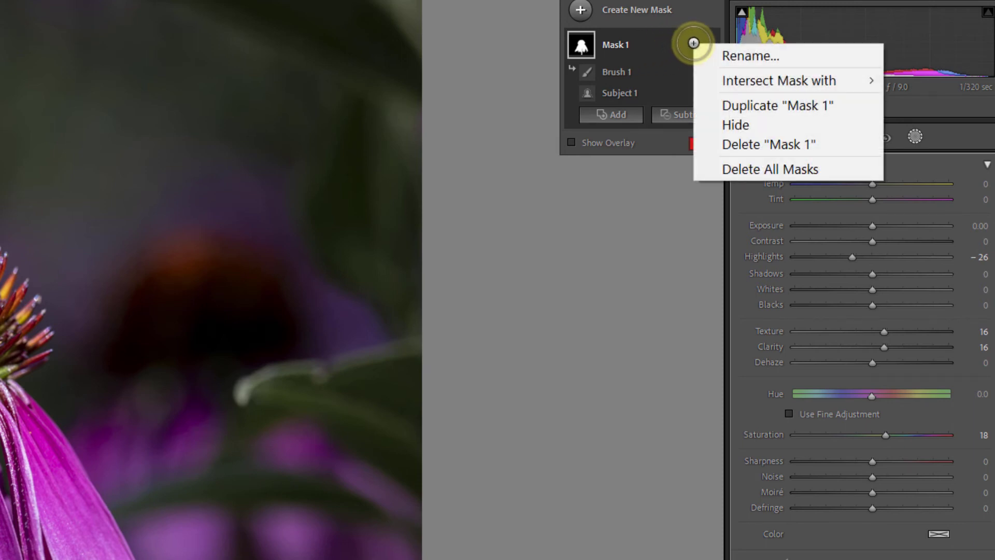
click(731, 105)
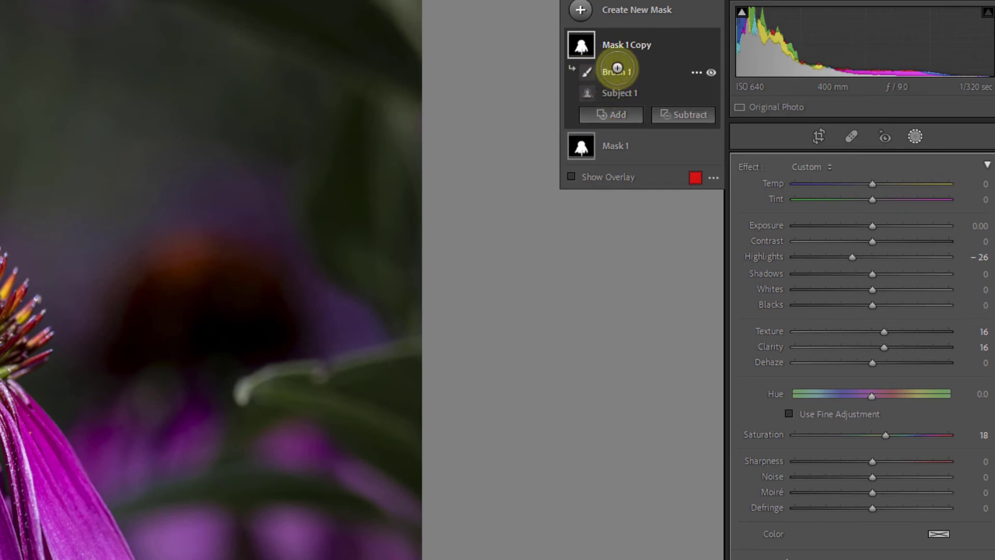
Invert both the Subject 1 and Brush 1 components of Mask 1 Copy and check the result with the overlay
right_click(692, 90)
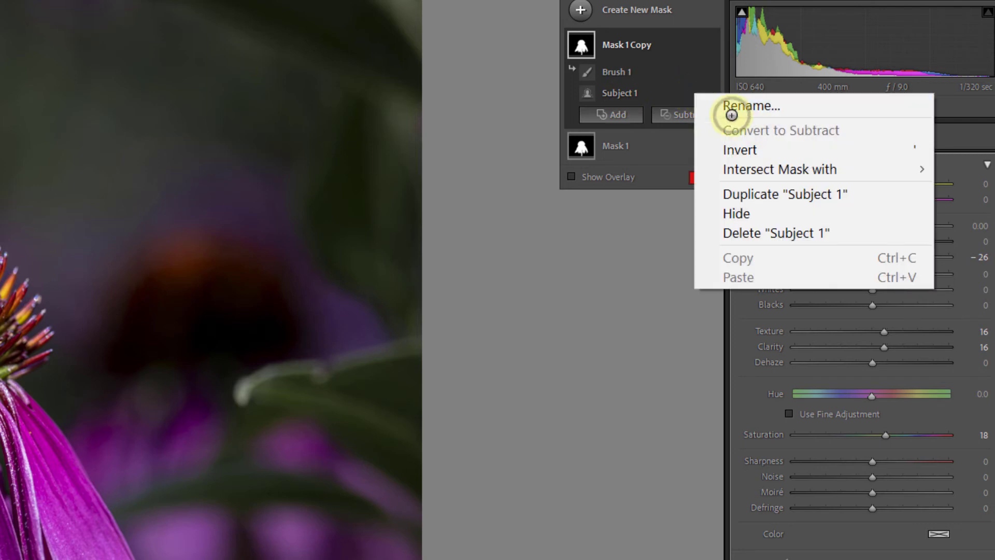
click(751, 149)
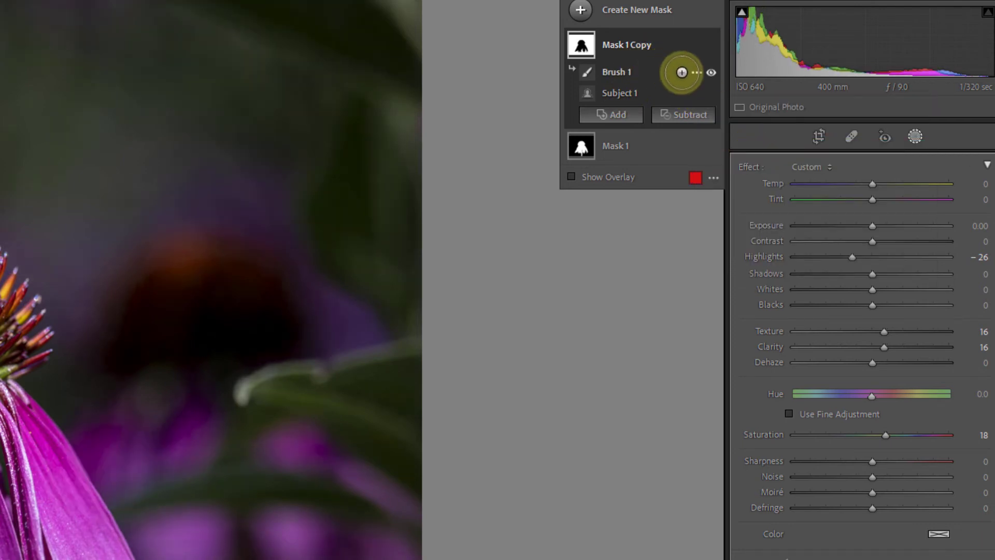
right_click(697, 72)
click(755, 131)
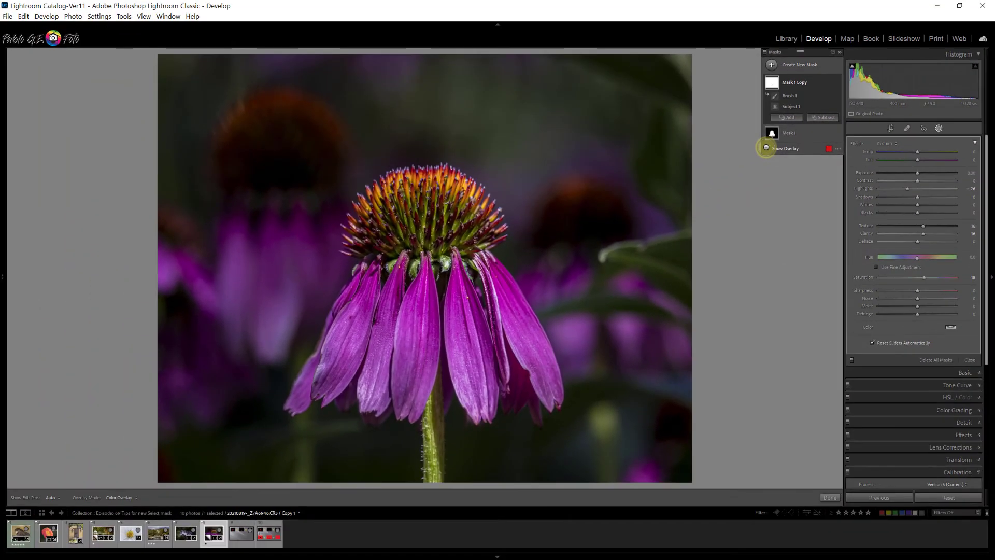
click(570, 176)
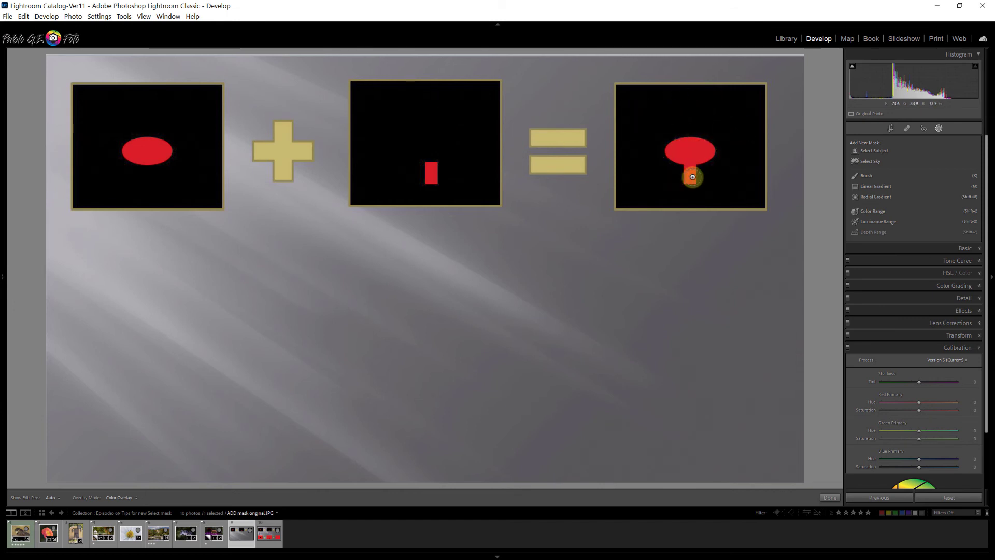
Examine the ADD masks example image explaining how inverted masks add together, and return to the coneflower photo
click(268, 531)
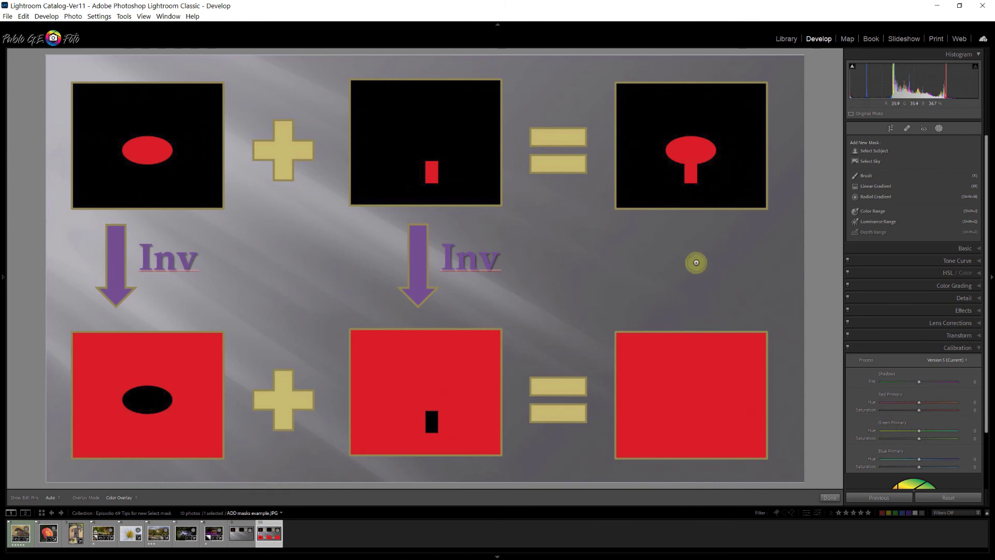
click(219, 524)
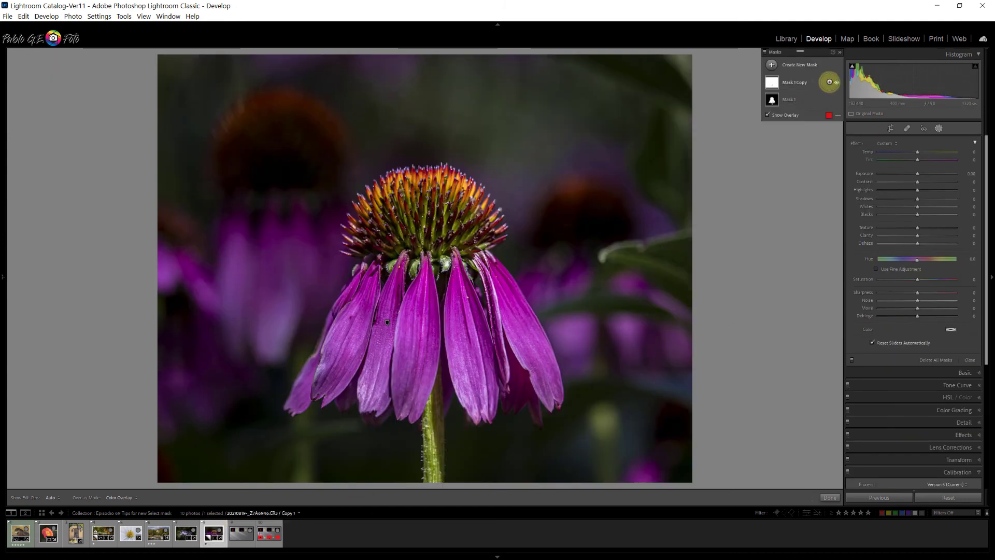
Delete Mask 1 Copy and select Mask 1 with its overlay shown
click(829, 82)
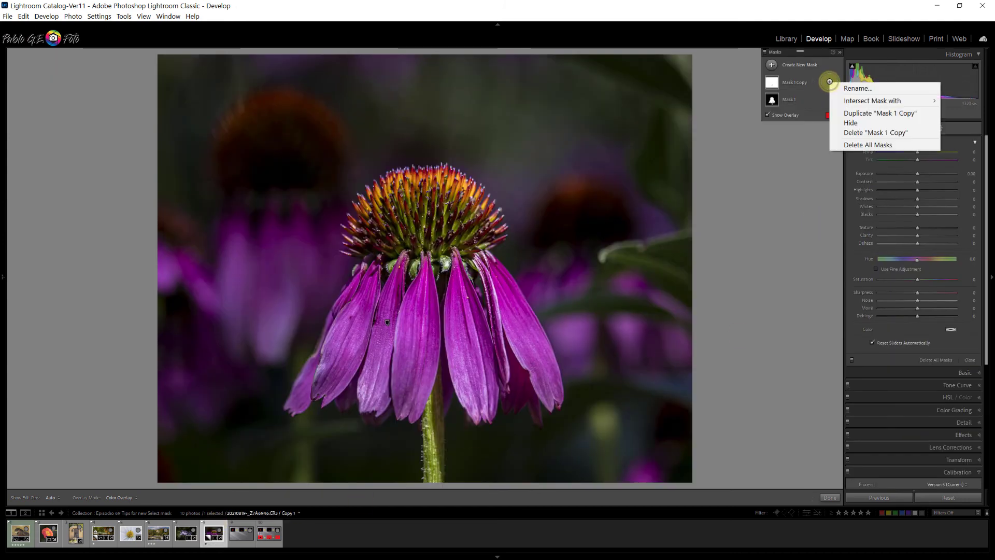
click(854, 133)
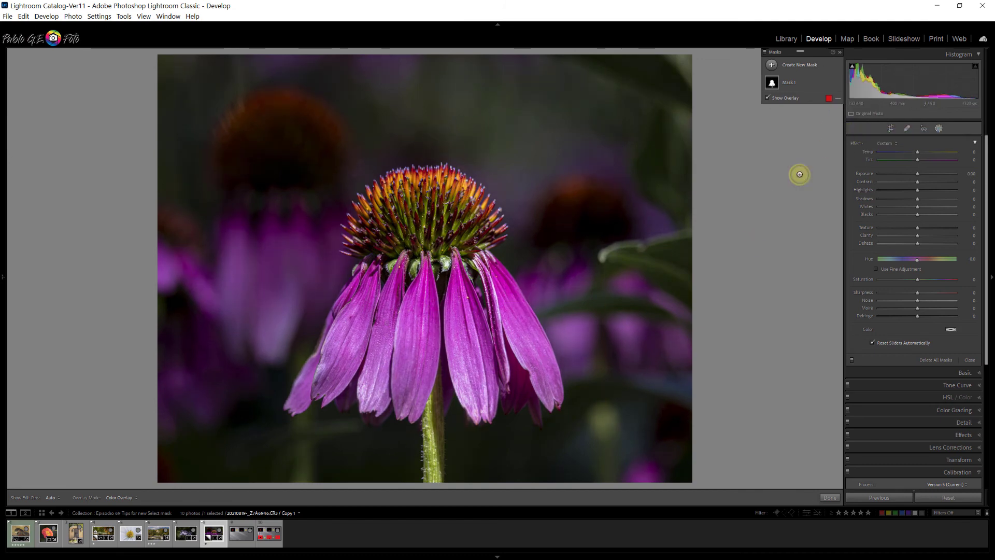
click(768, 98)
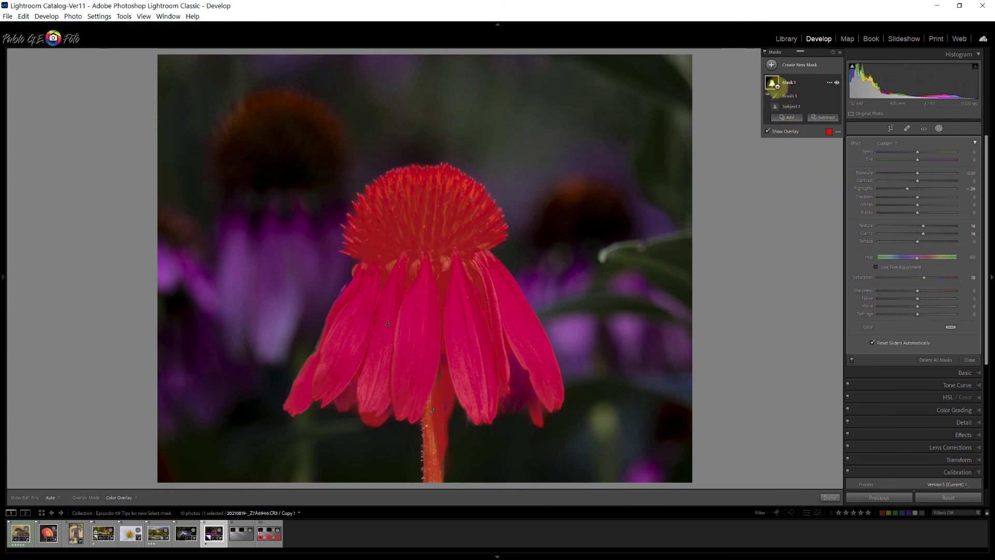
Create a new Select Subject mask on the coneflower and invert its Subject 1 component to cover the background
click(770, 64)
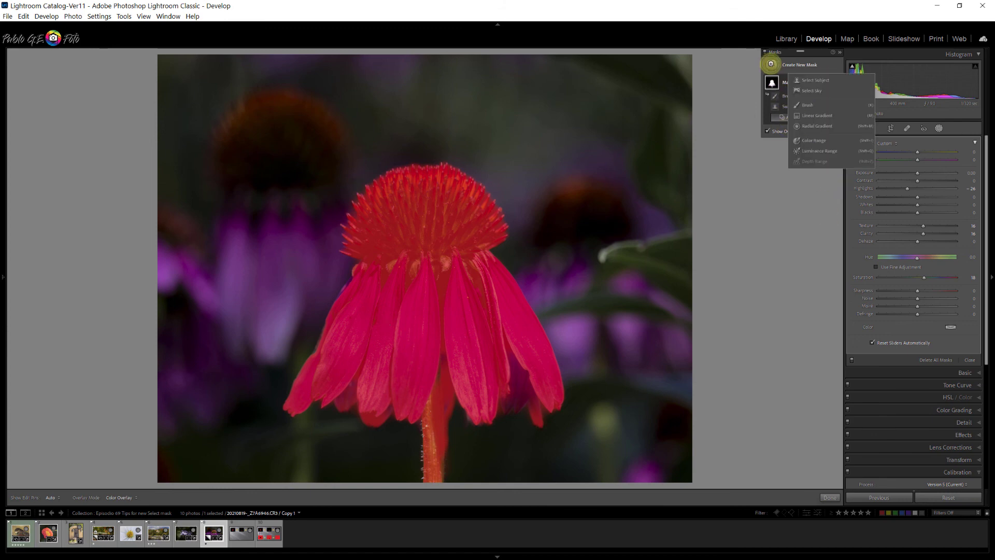
click(805, 80)
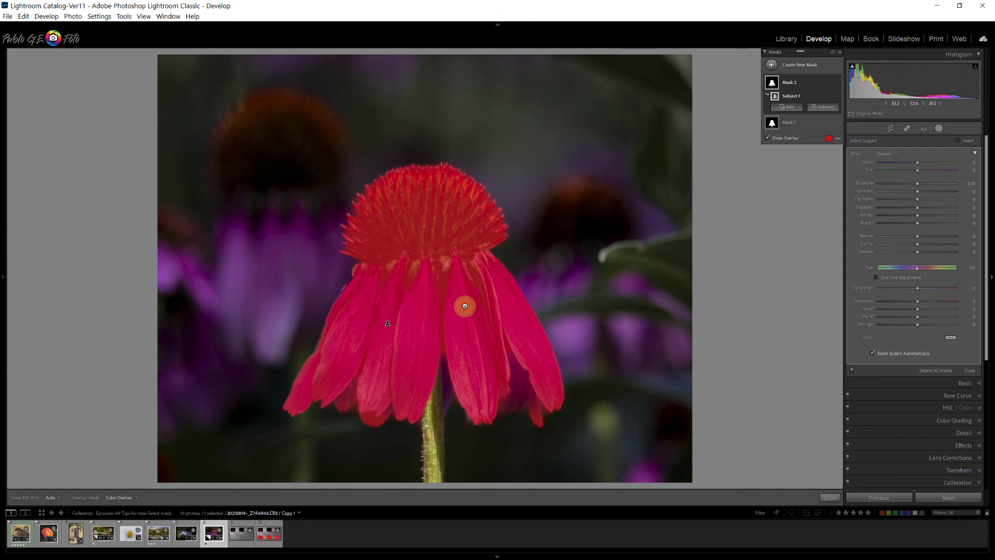
mouse_move(790, 96)
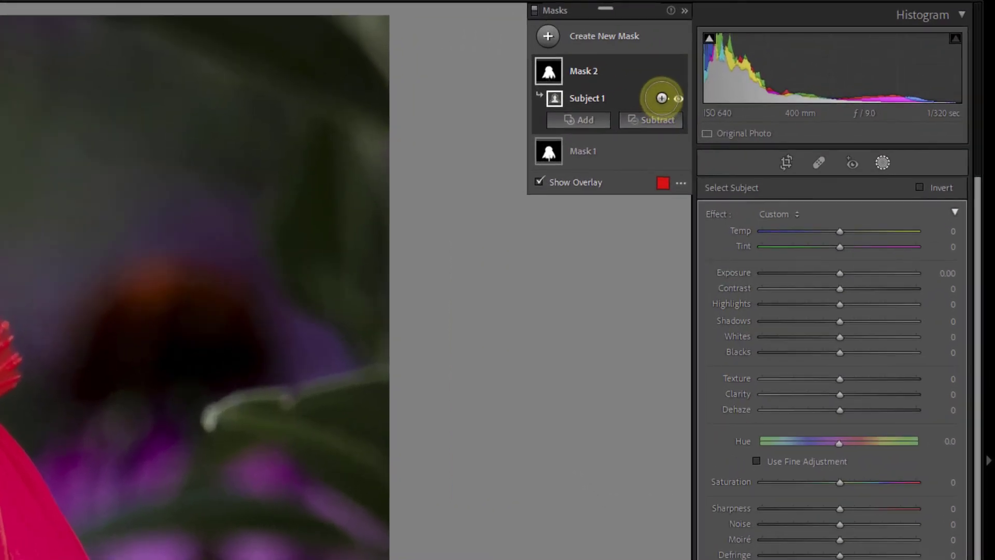
click(724, 98)
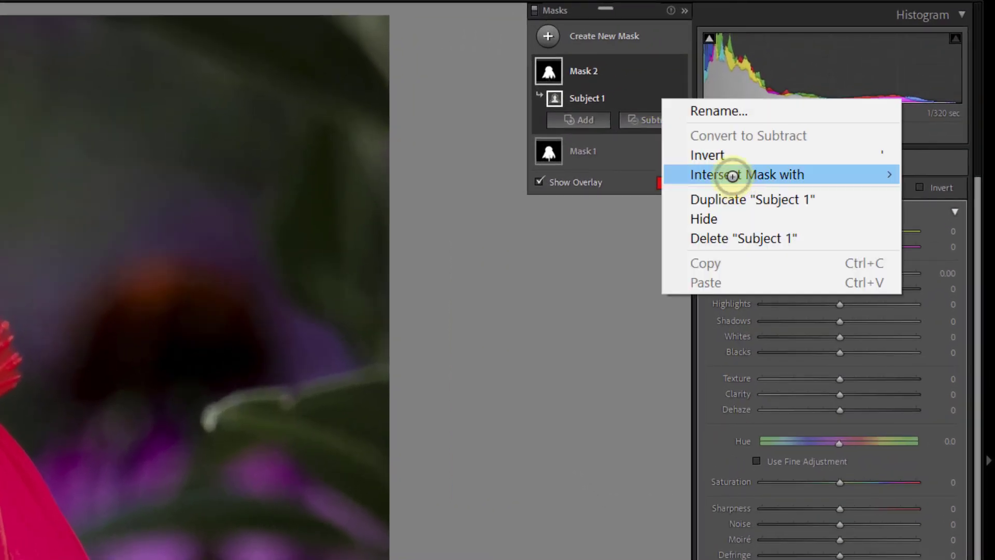
click(772, 142)
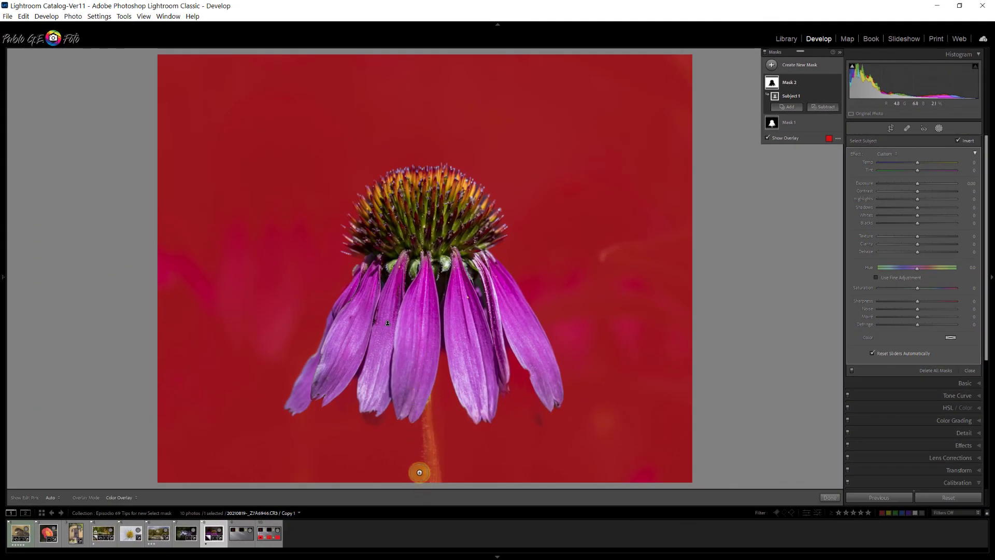
Subtract the flower's stem from the inverted background mask by painting over it with a brush
click(824, 105)
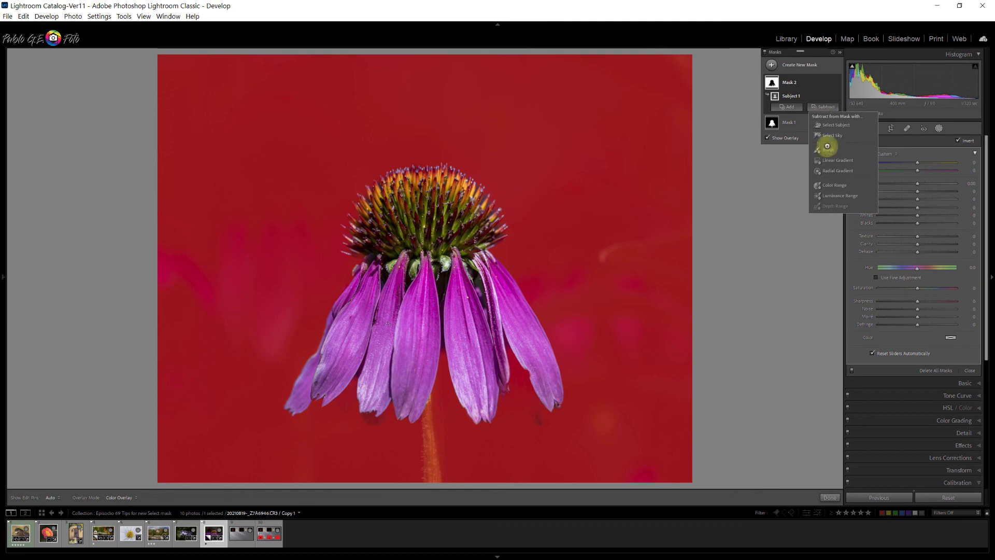
click(826, 145)
mouse_move(426, 429)
mouse_down()
mouse_move(431, 482)
mouse_move(426, 381)
mouse_move(433, 460)
mouse_up()
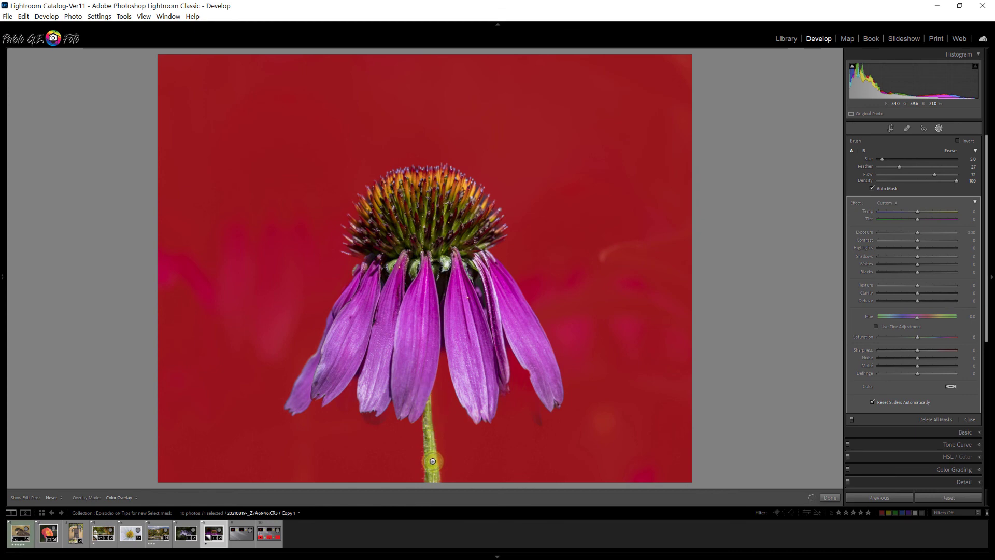
key(h)
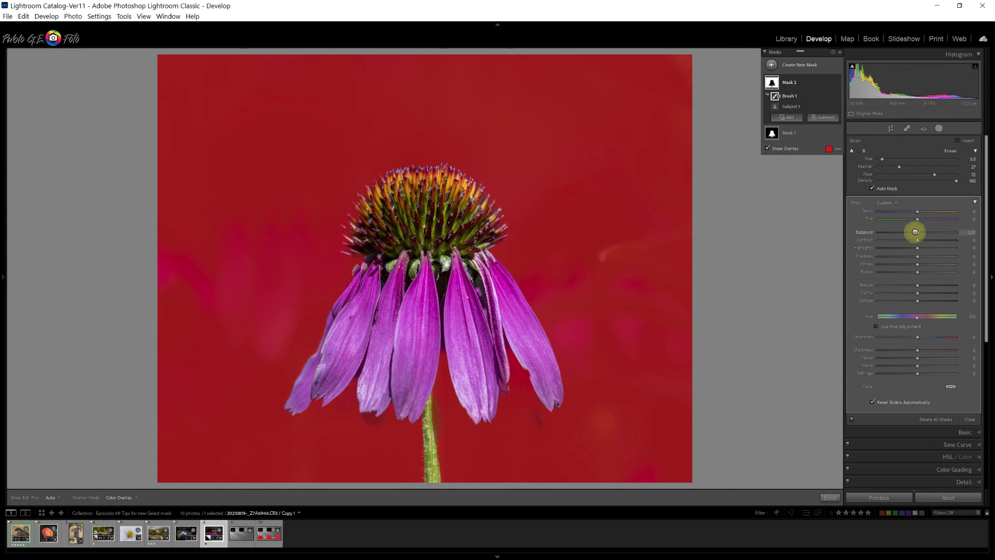
Hide the overlay and set the background mask's Exposure to -0.58, Texture to -16, Clarity to -54 and Saturation to -17
key(o)
drag(915, 231, 912, 232)
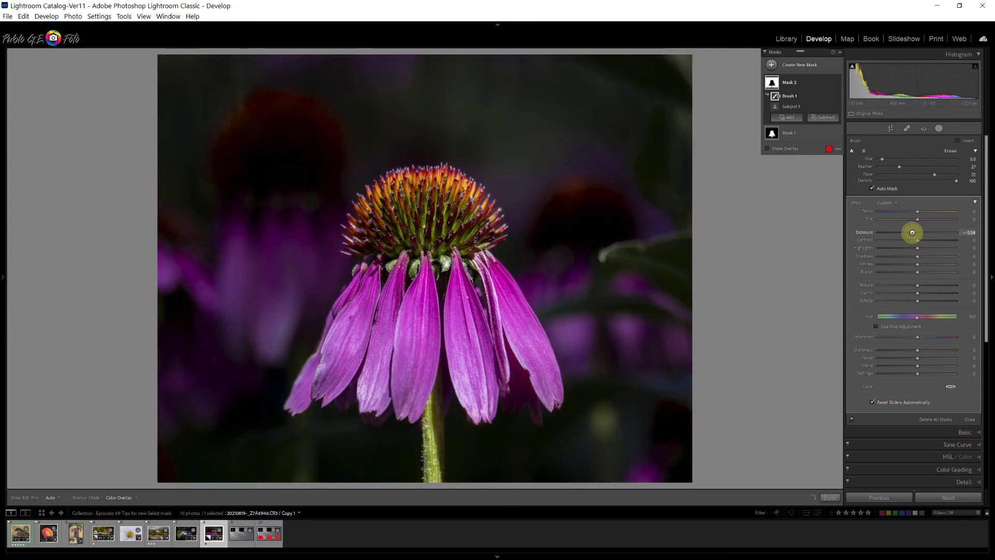
drag(918, 285, 900, 294)
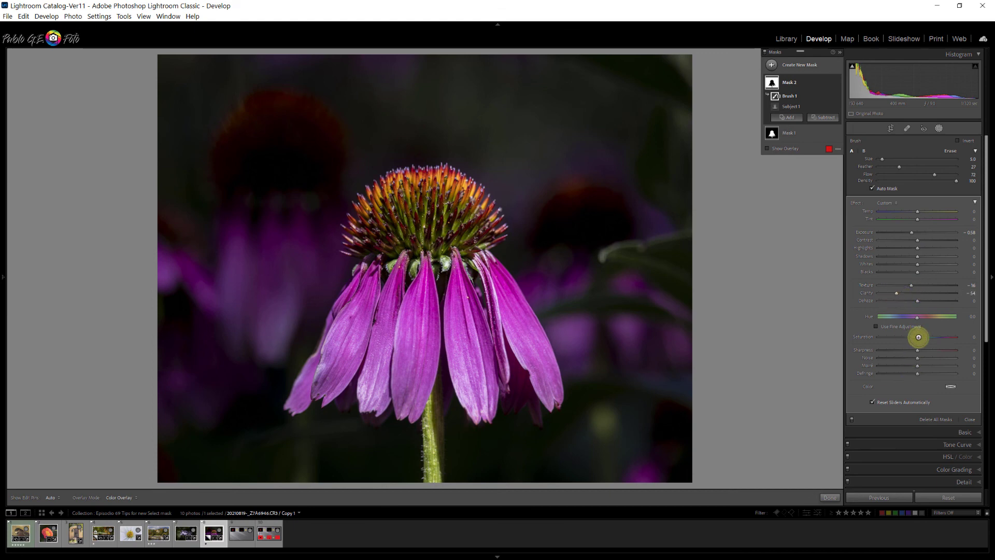
drag(918, 337, 911, 339)
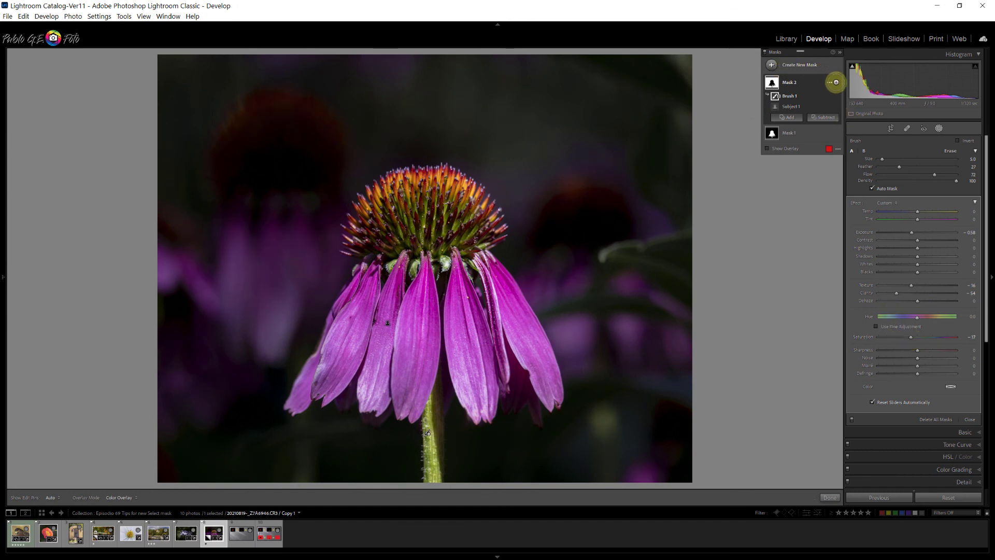
Toggle Mask 2 off and on to compare the background adjustments
click(836, 82)
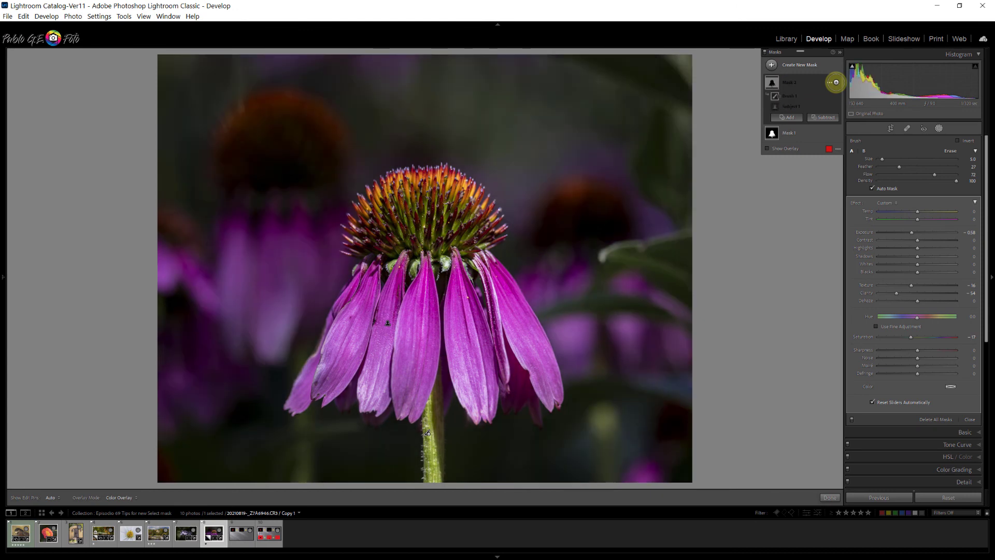
click(836, 82)
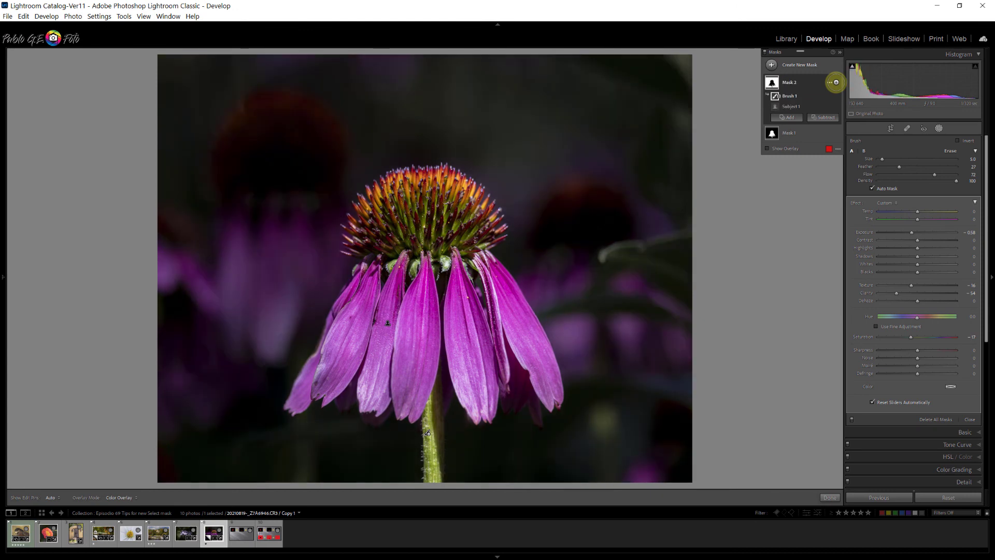